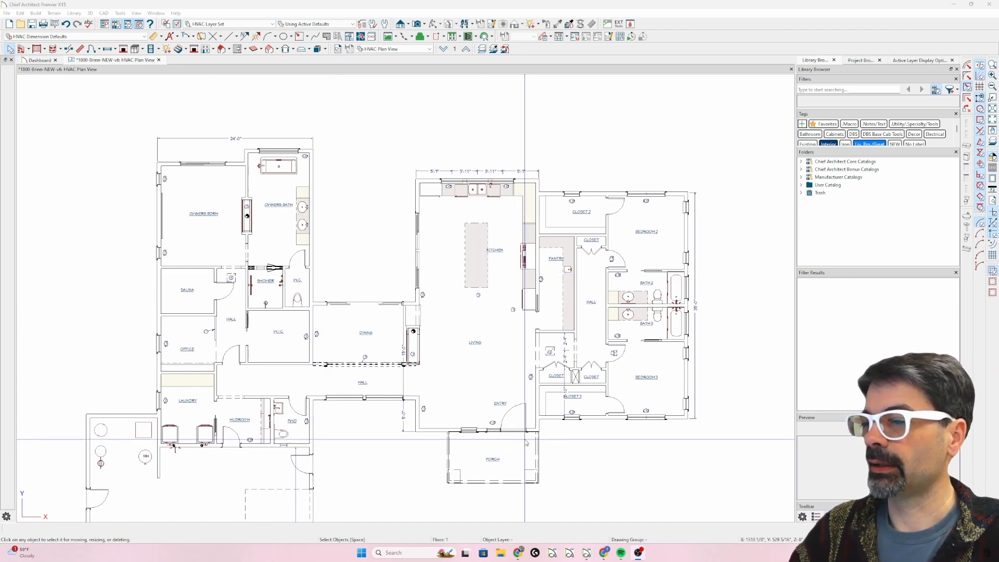
Examine the HVAC floor supply note on the living area wall near the entry
scroll(520, 440, "up", 3)
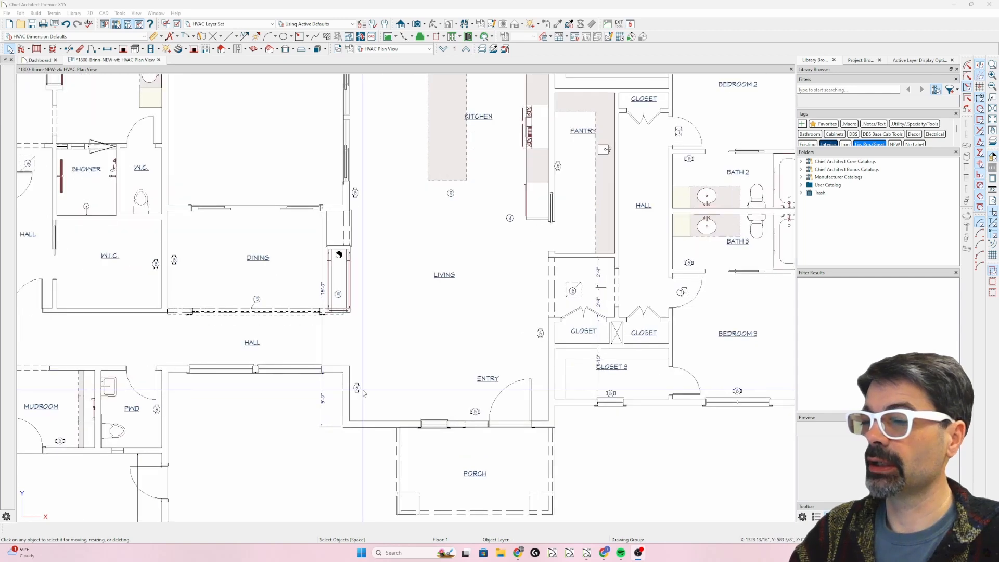
scroll(364, 394, "up", 3)
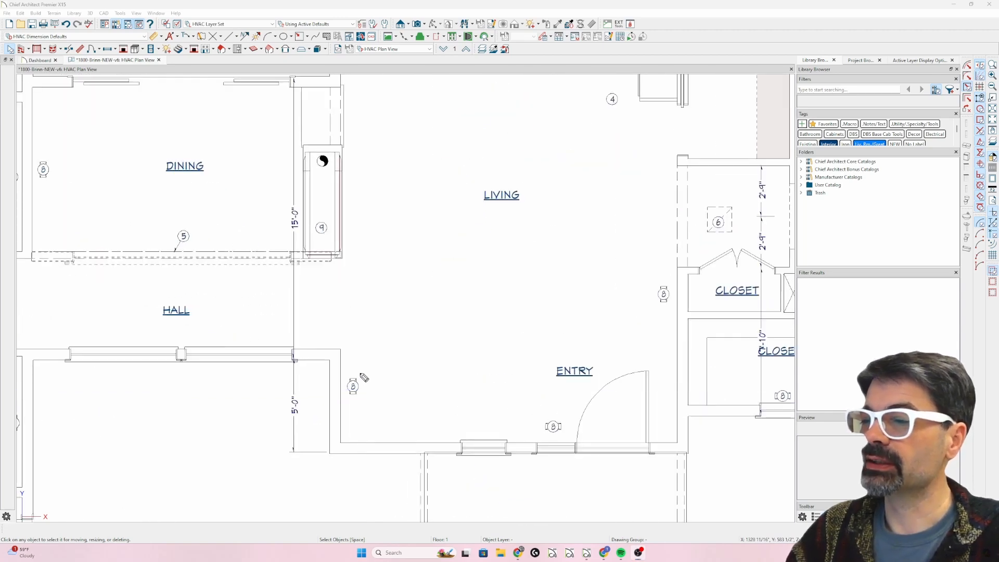
mouse_move(362, 373)
left_mouse_down()
mouse_move(343, 400)
mouse_move(365, 411)
mouse_move(366, 384)
mouse_move(346, 374)
left_mouse_up()
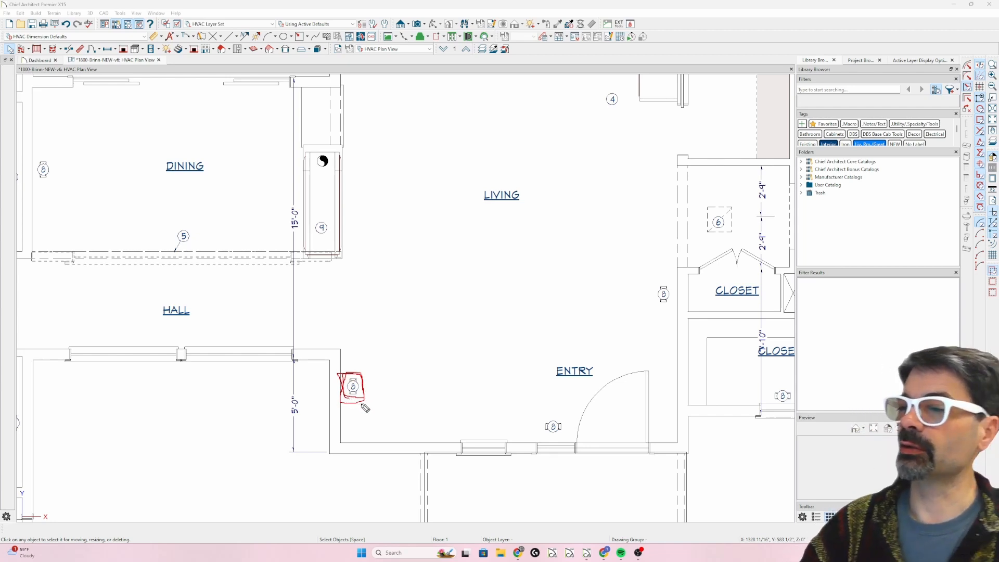
mouse_move(365, 409)
left_mouse_down()
mouse_move(365, 391)
mouse_move(346, 386)
mouse_move(357, 405)
mouse_move(361, 383)
left_mouse_up()
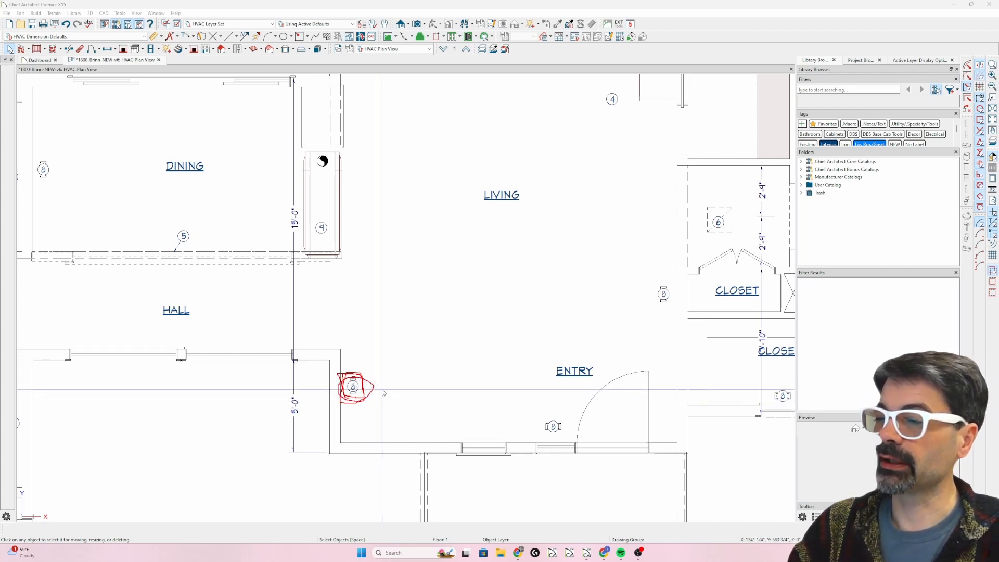
key("Delete")
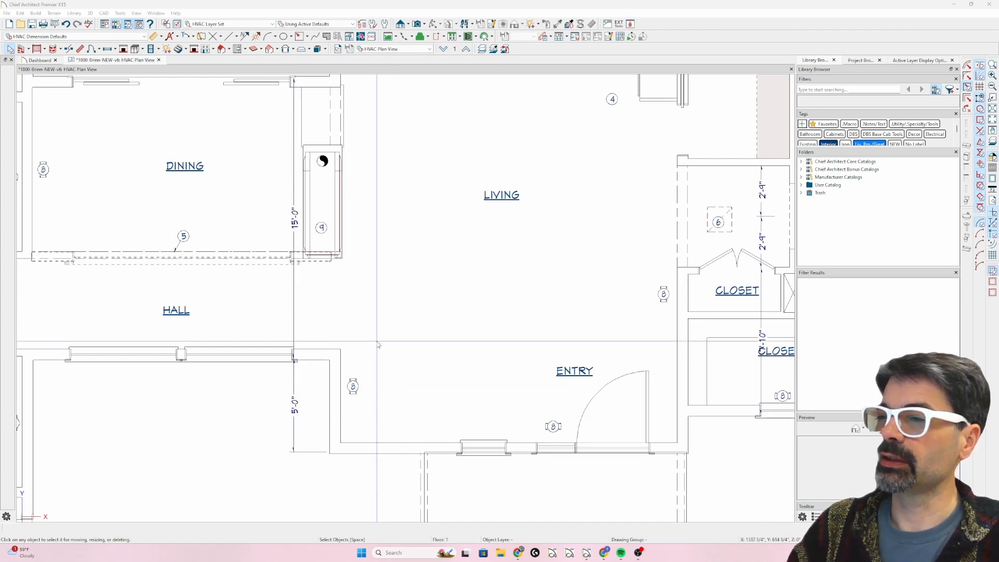
scroll(449, 406, "down", 1)
scroll(449, 407, "down", 1)
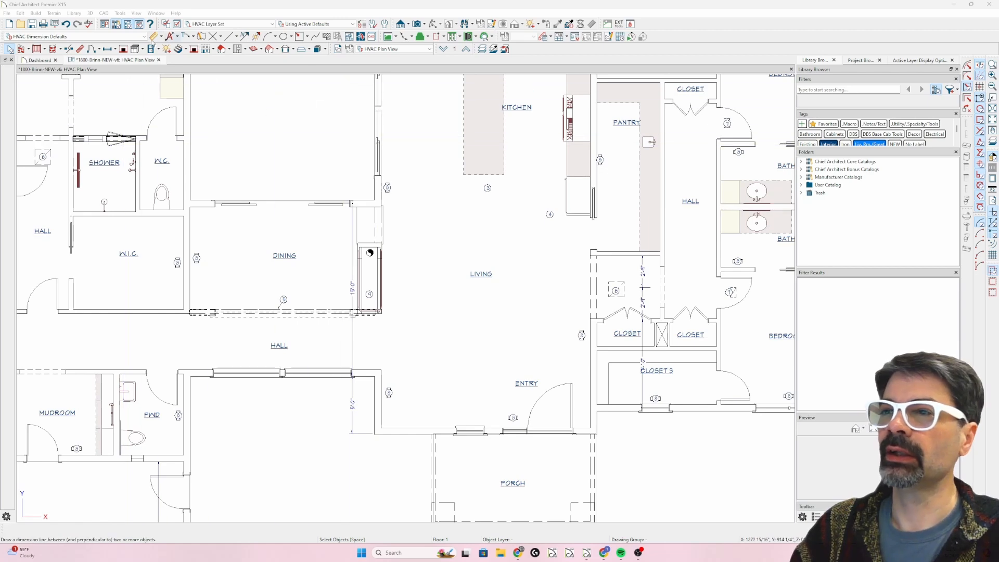
Activate the Note tool and select the notes across the main house plan as a group
left_click(183, 37)
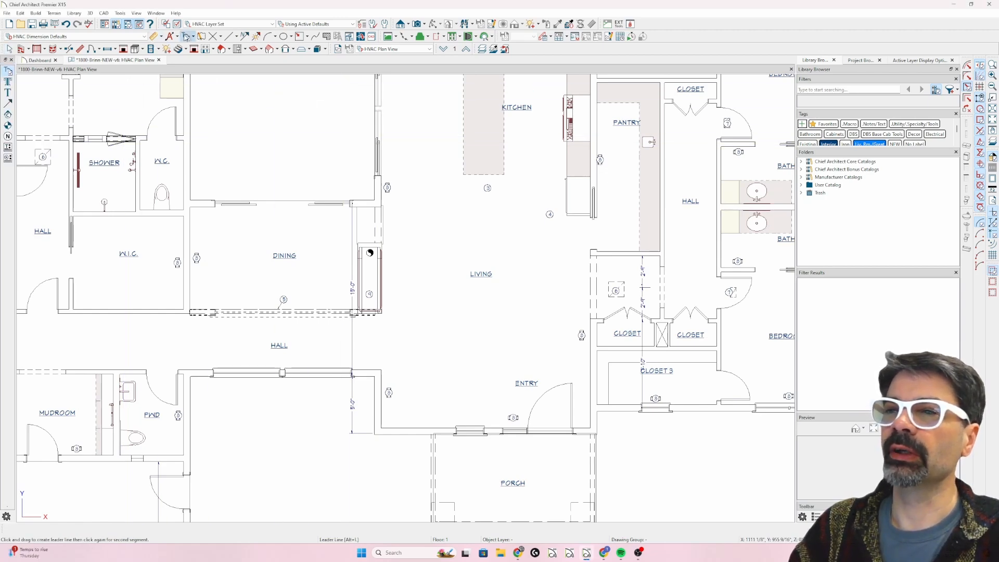
left_click(9, 137)
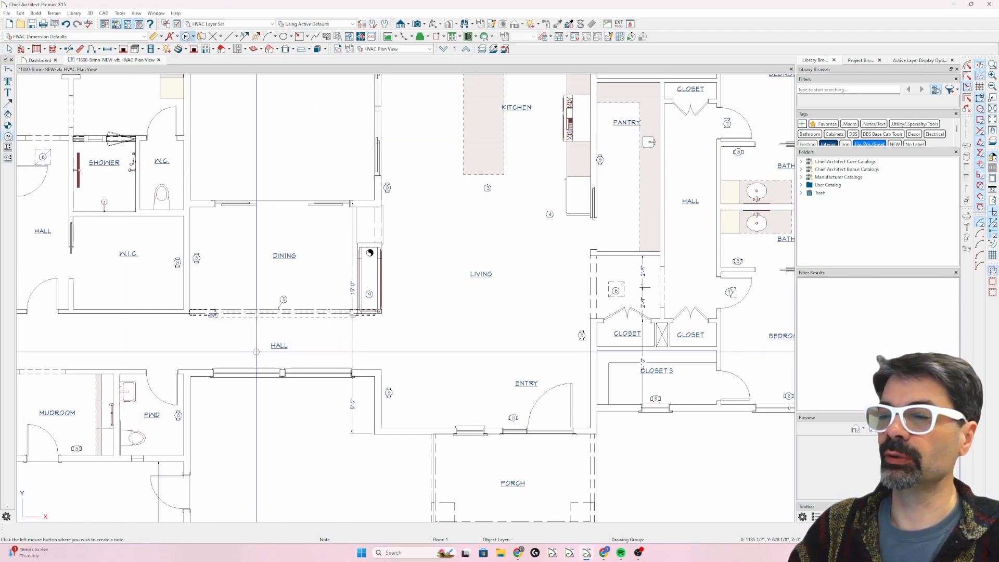
scroll(322, 279, "down", 3)
left_click_drag(200, 167, 602, 436)
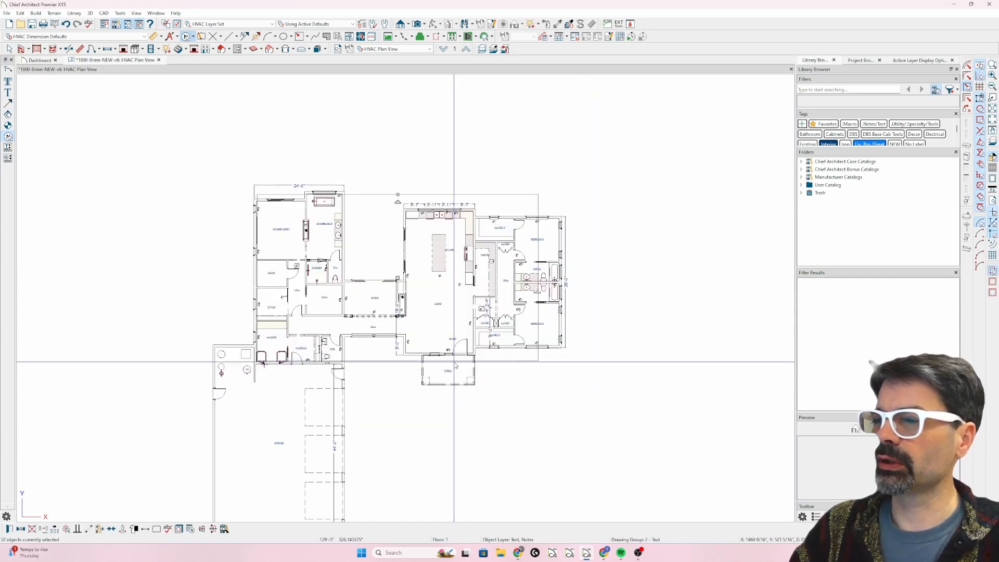
Try to select only the floor supply notes, adding them in small groups around the bedrooms, entry, W.I.C., powder room, office, laundry and mudroom
scroll(454, 363, "up", 3)
scroll(455, 363, "up", 2)
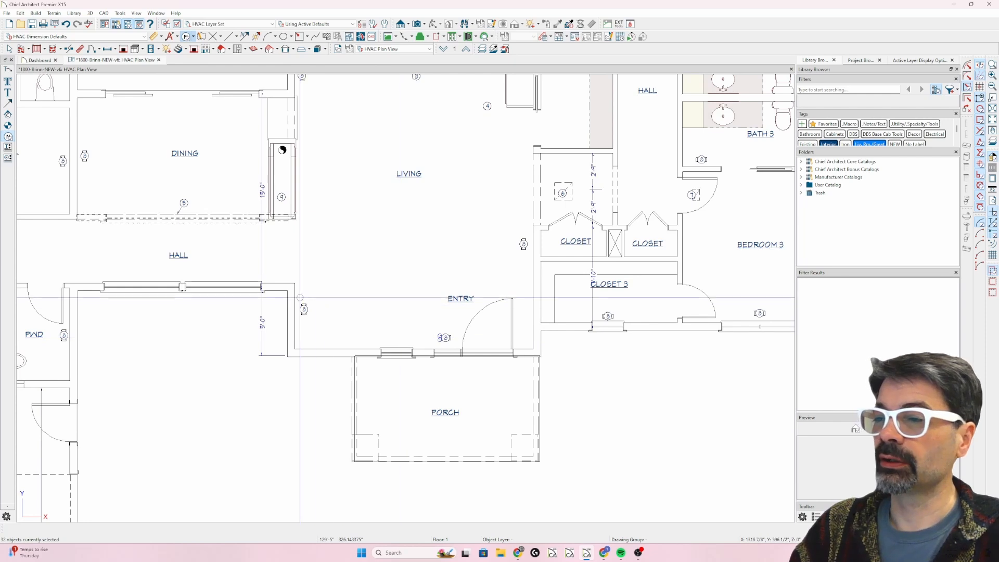
left_click_drag(283, 293, 784, 398)
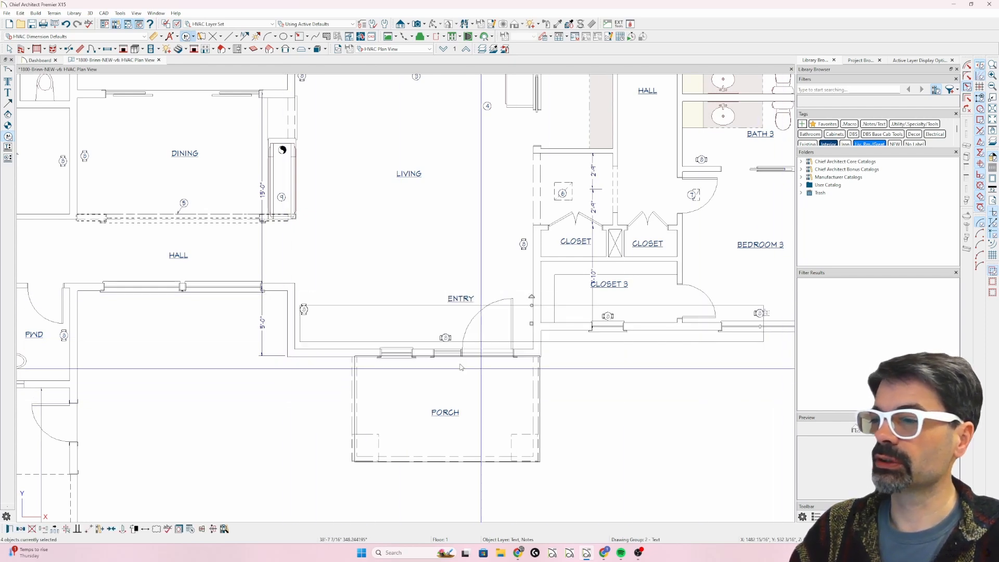
left_click(64, 161, "shift")
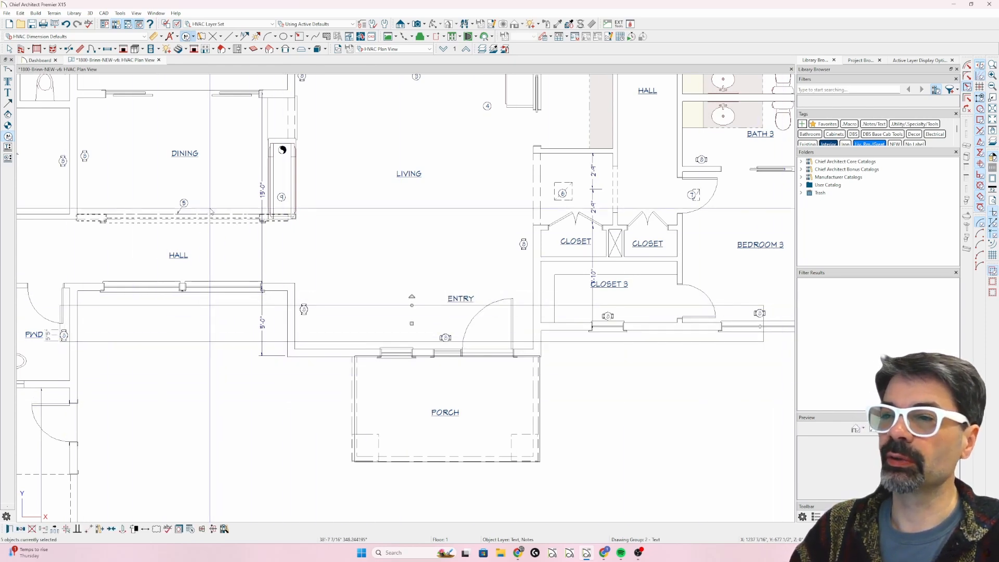
left_click_drag(48, 142, 110, 179, "shift")
scroll(454, 308, "down", 3)
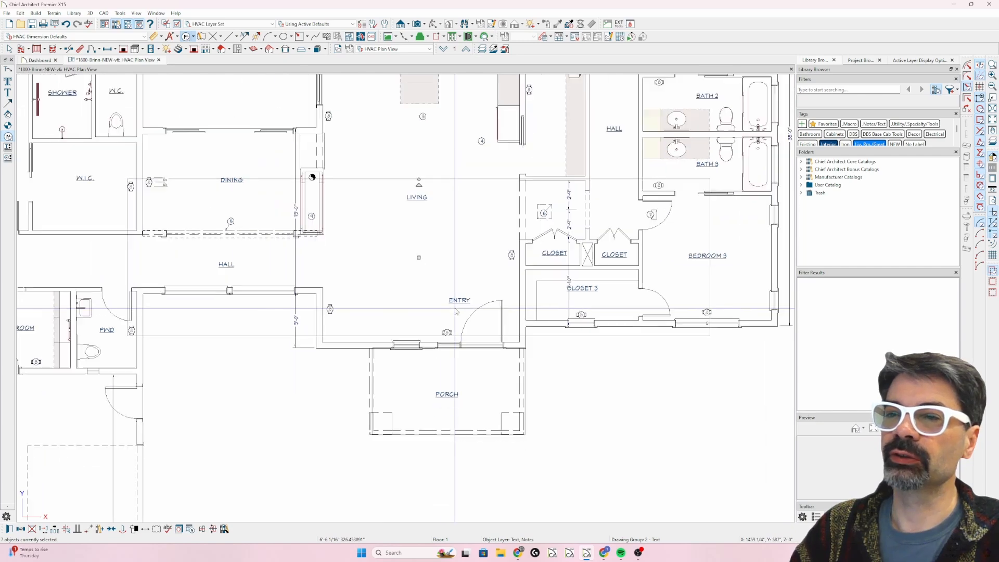
scroll(76, 291, "up", 4)
left_click_drag(108, 323, 136, 178, "shift")
left_click_drag(247, 356, 270, 383, "shift")
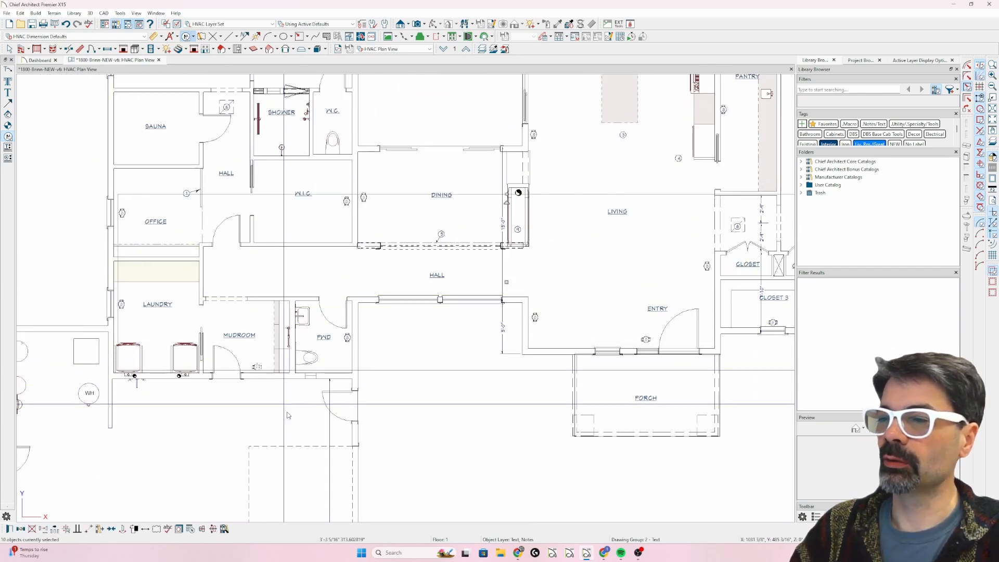
scroll(299, 460, "down", 3)
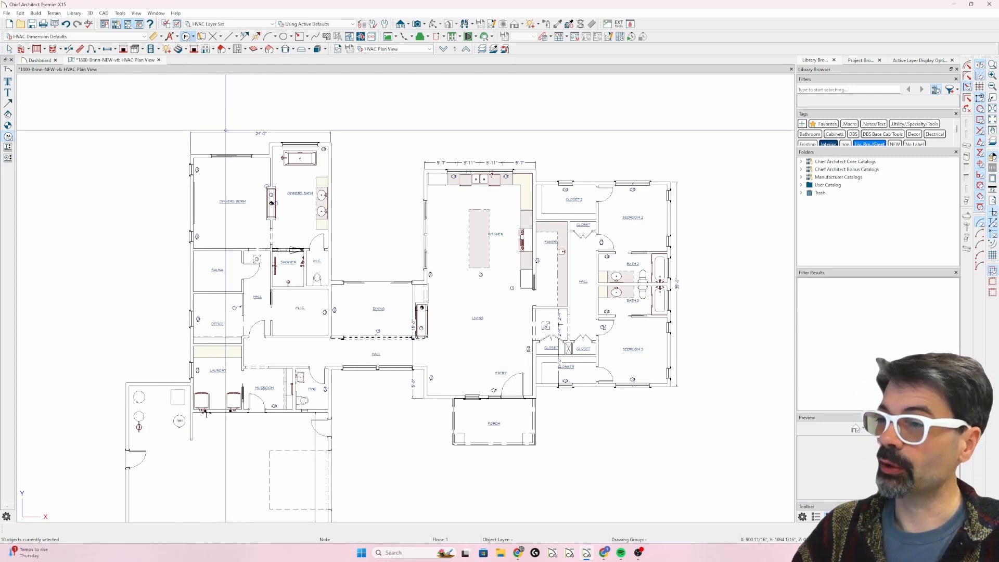
Open the Plan Notes CAD detail and select all plan notes matching the HVAC FLOOR SUPPLY 4X10 row of the note schedule
key("ctrl+shift+d")
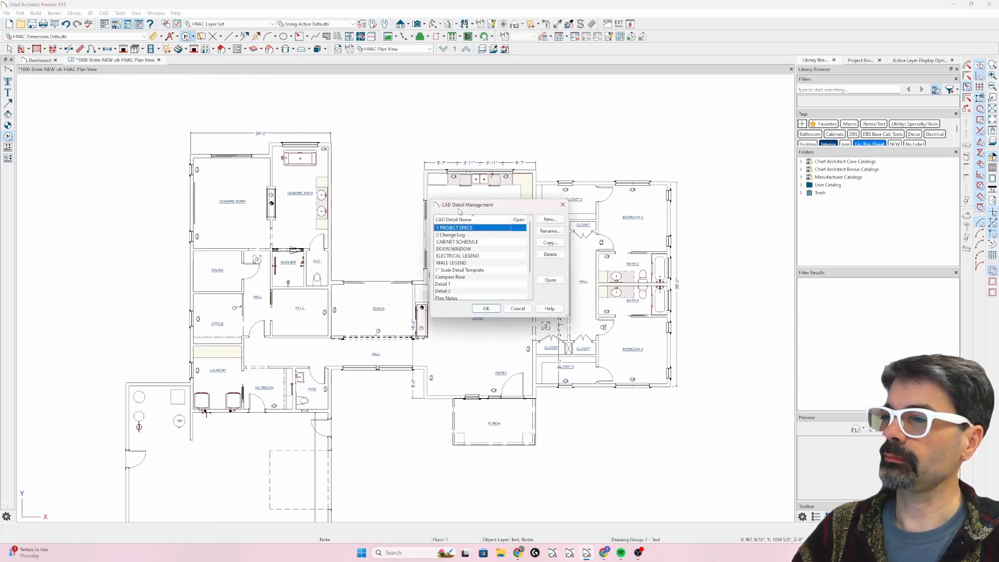
scroll(482, 272, "down", 1)
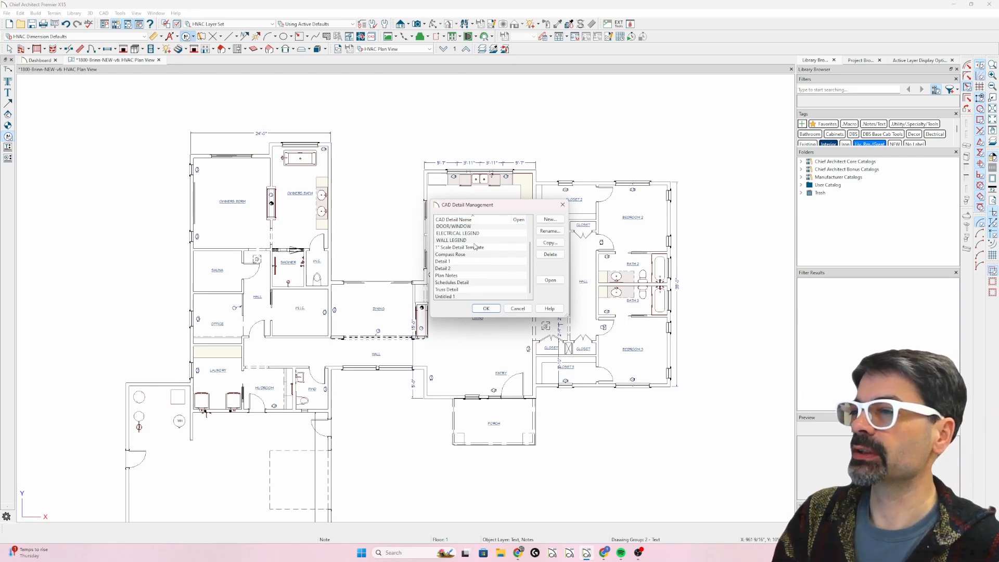
double_click(455, 276)
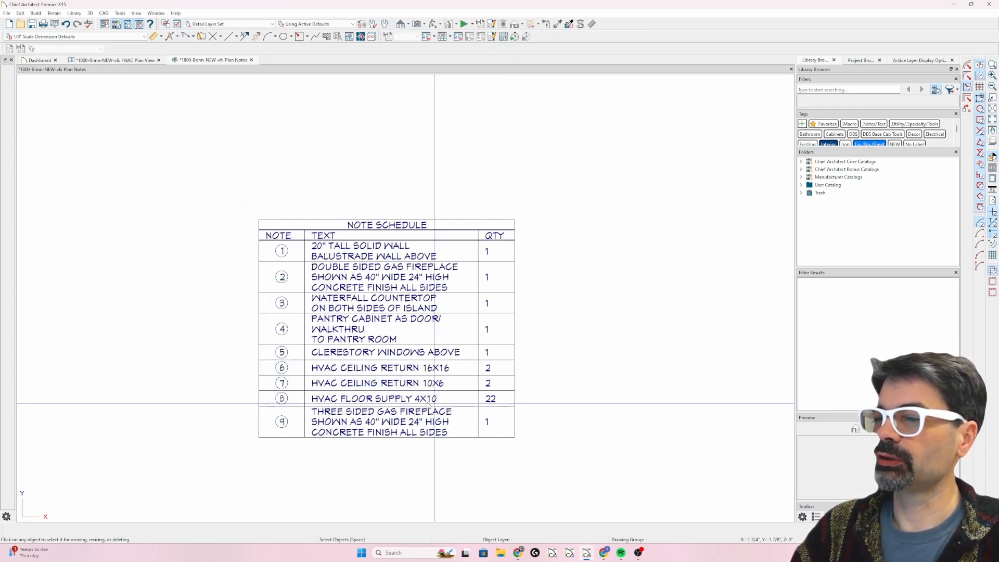
left_click(404, 400)
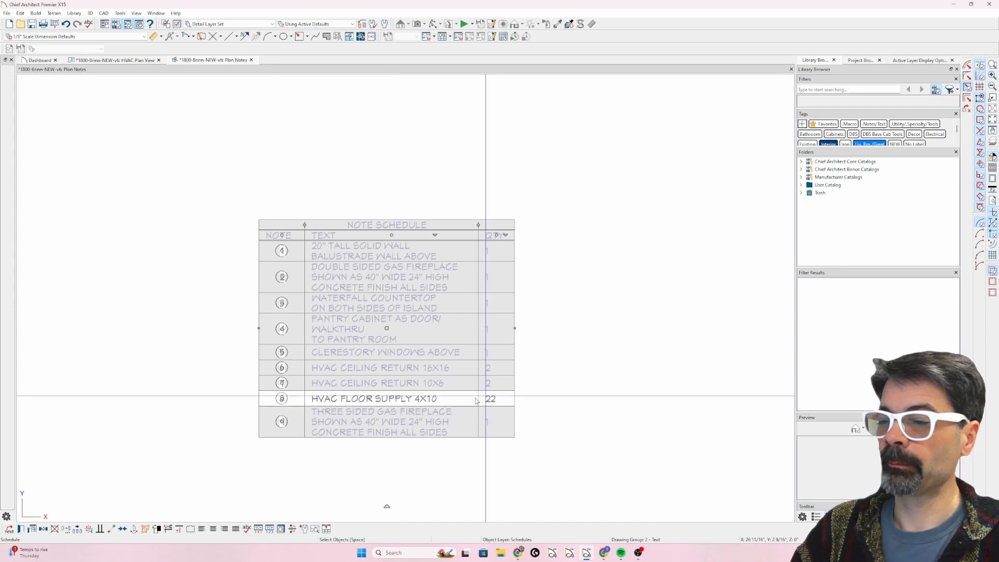
left_click(316, 529)
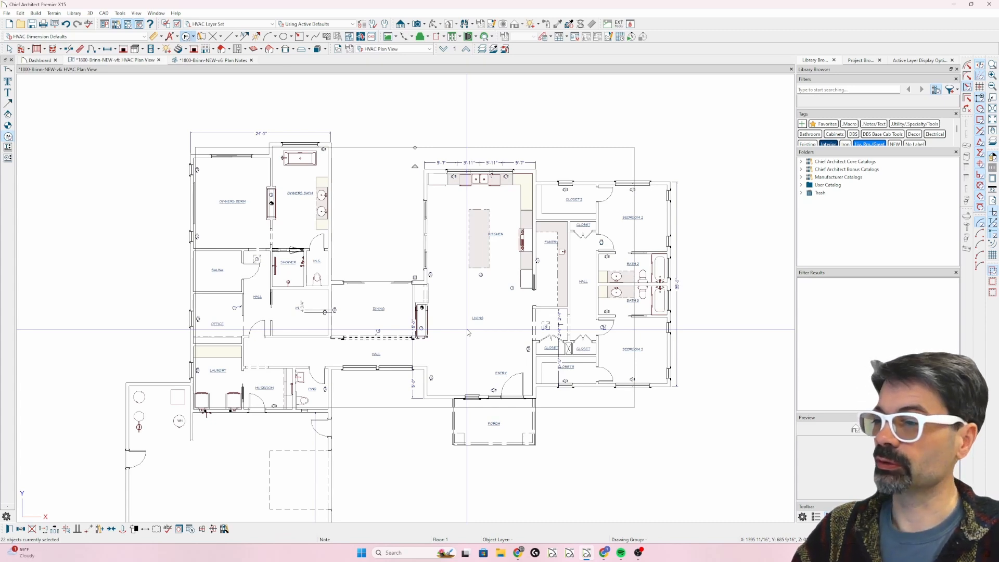
Copy the selected floor supply notes to Floor 0 in the same positions and check their quantity in the note schedule
key("Page_Down")
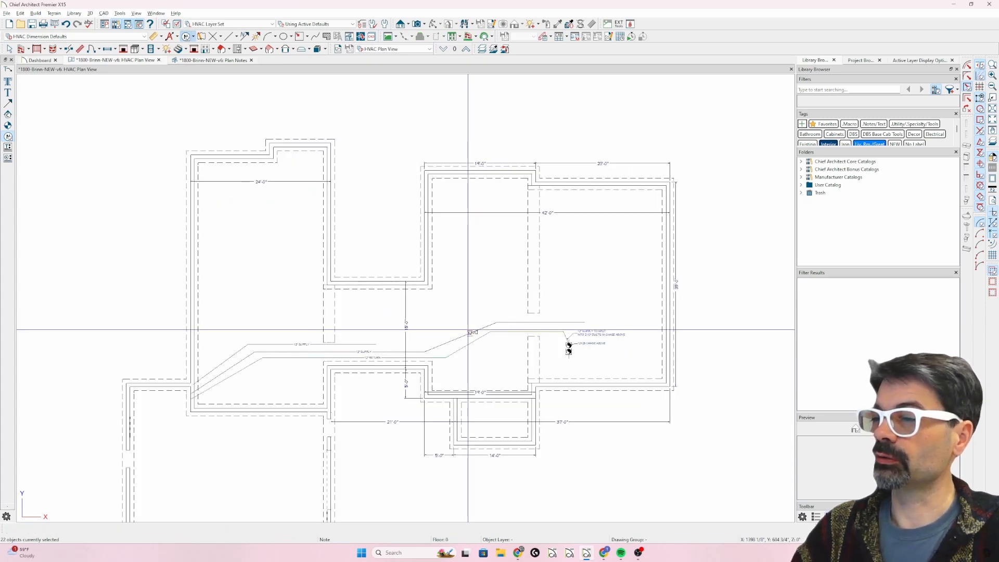
key("ctrl+v")
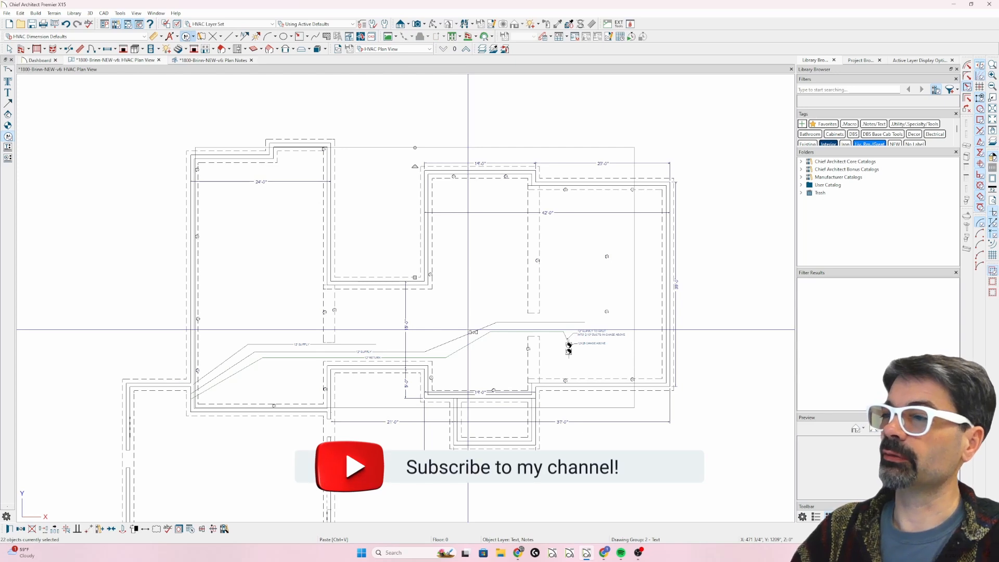
scroll(448, 220, "up", 1)
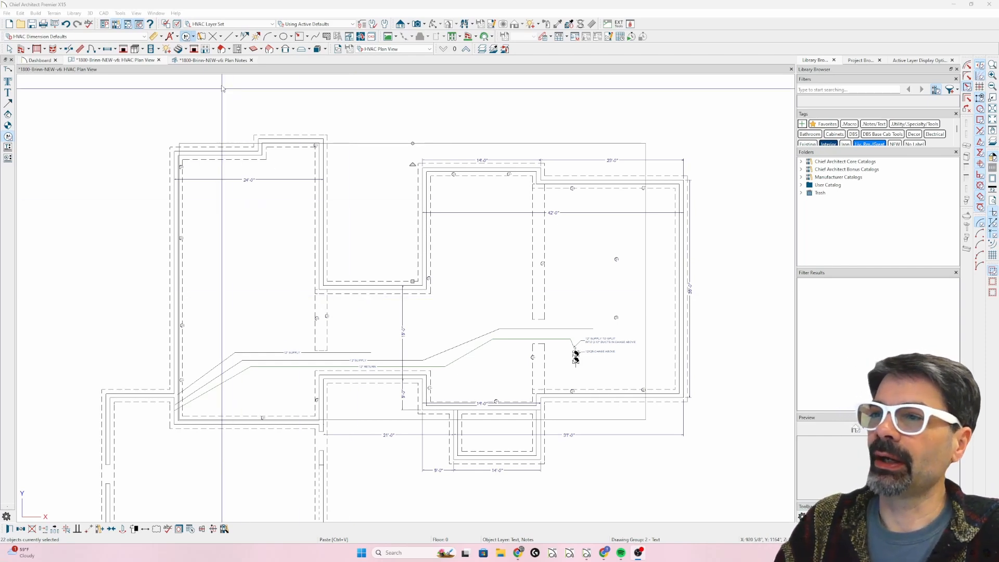
left_click(226, 61)
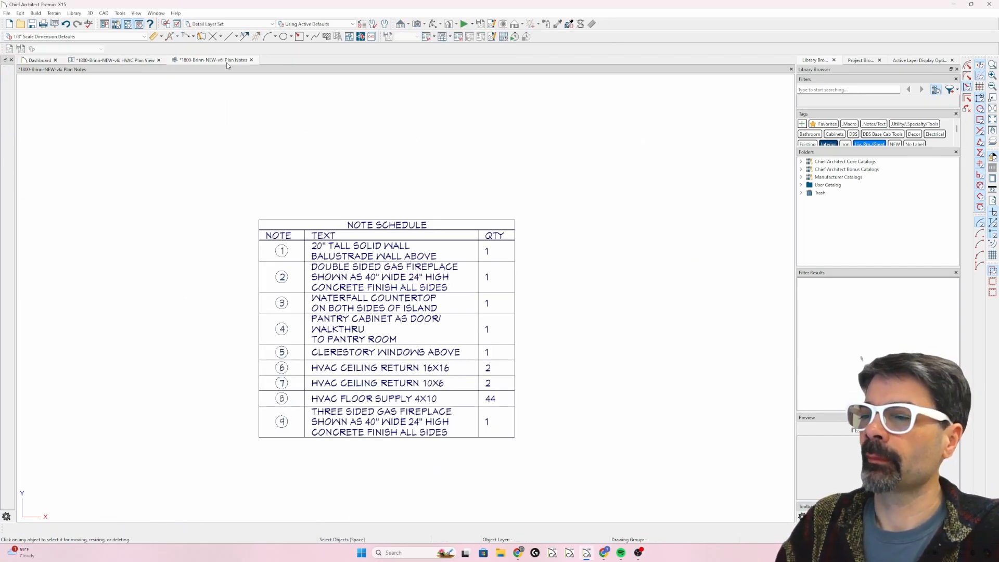
left_click(126, 60)
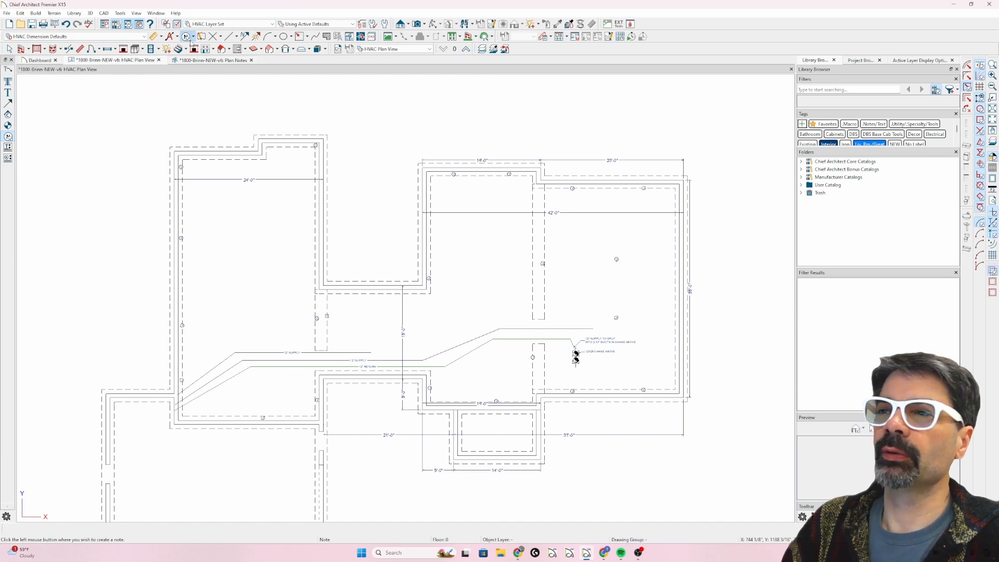
Select all the floor supply notes on Floor 0 and turn off Include in Schedule for them
key("space")
left_click_drag(136, 127, 717, 462)
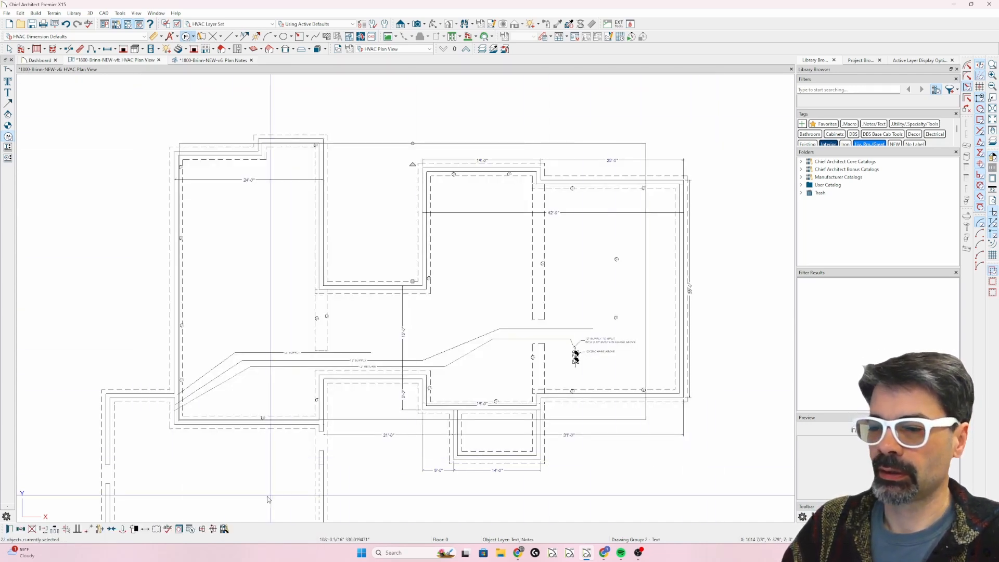
scroll(162, 516, "up", 1)
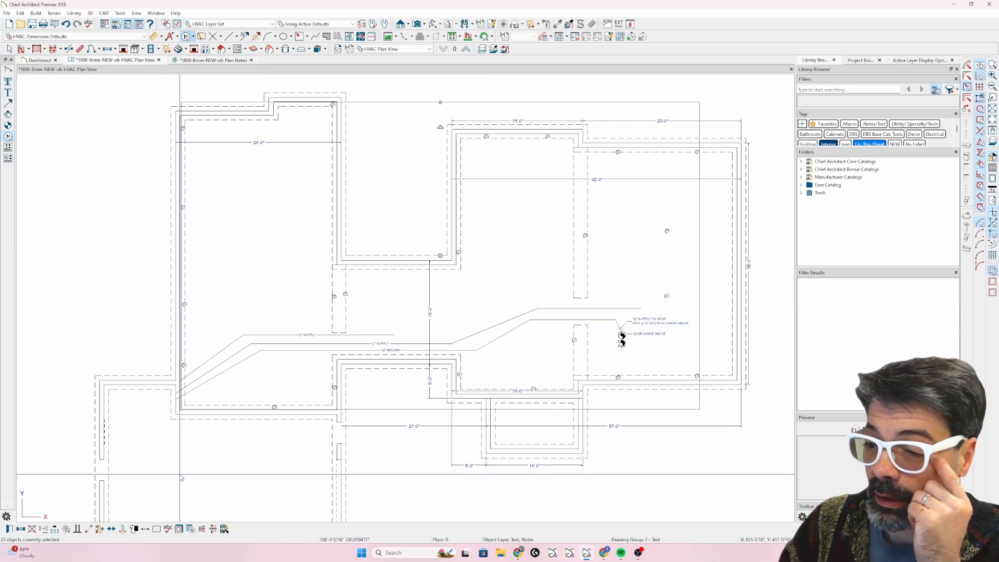
key("ctrl+e")
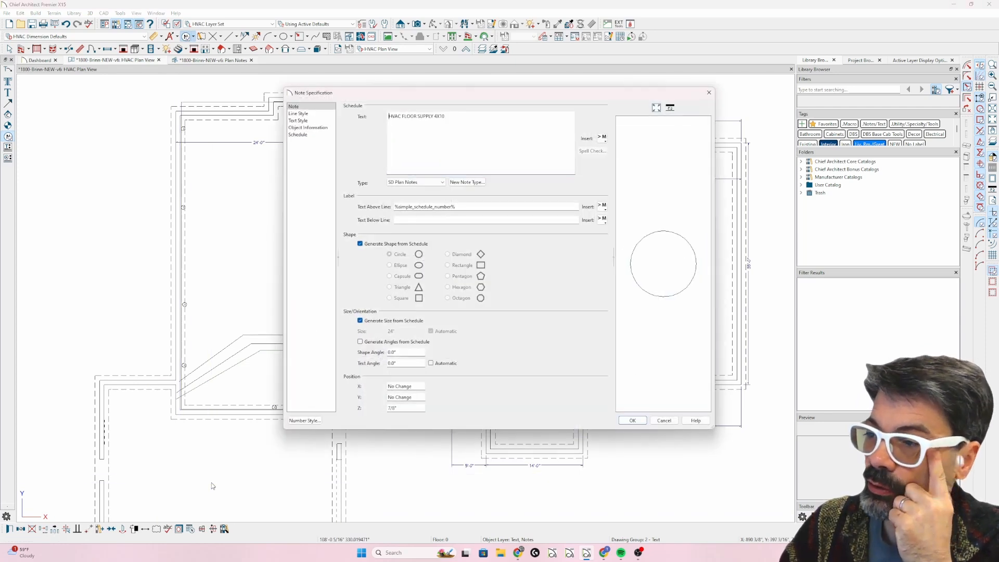
left_click(313, 136)
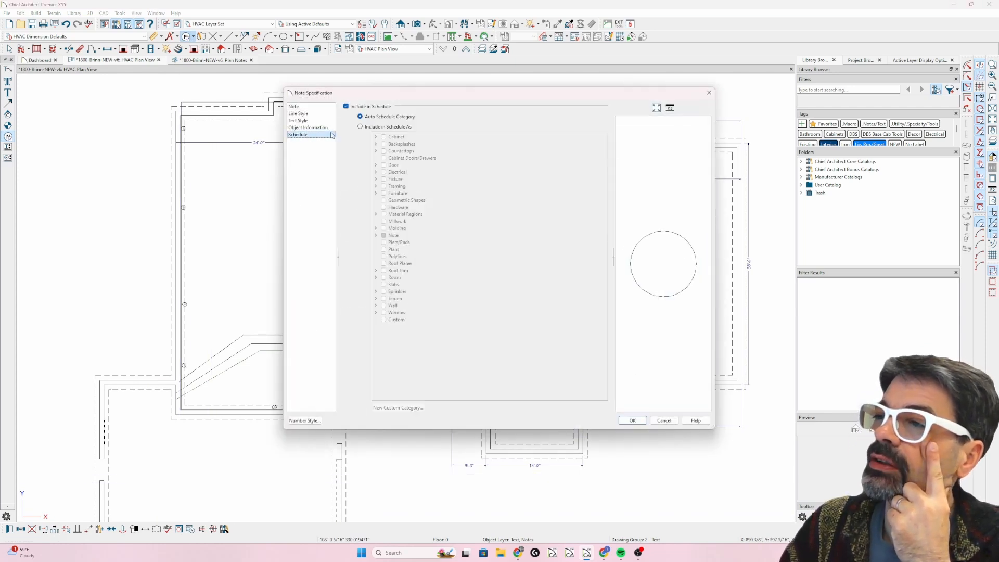
left_click(357, 107)
key("Return")
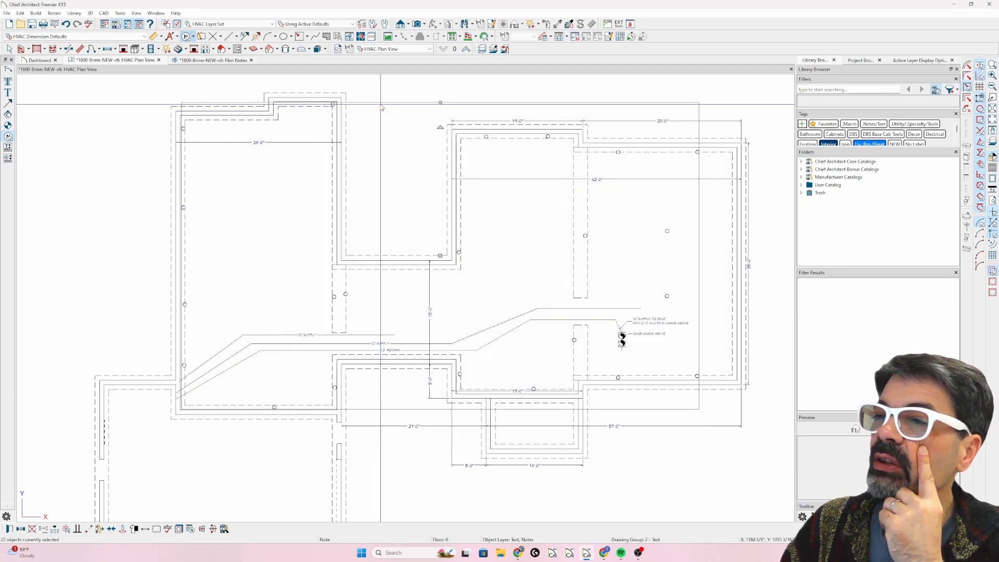
Inspect the note symbols on Floor 0 and turn Include in Schedule back on for the selected notes
scroll(530, 143, "up", 3)
scroll(526, 157, "up", 2)
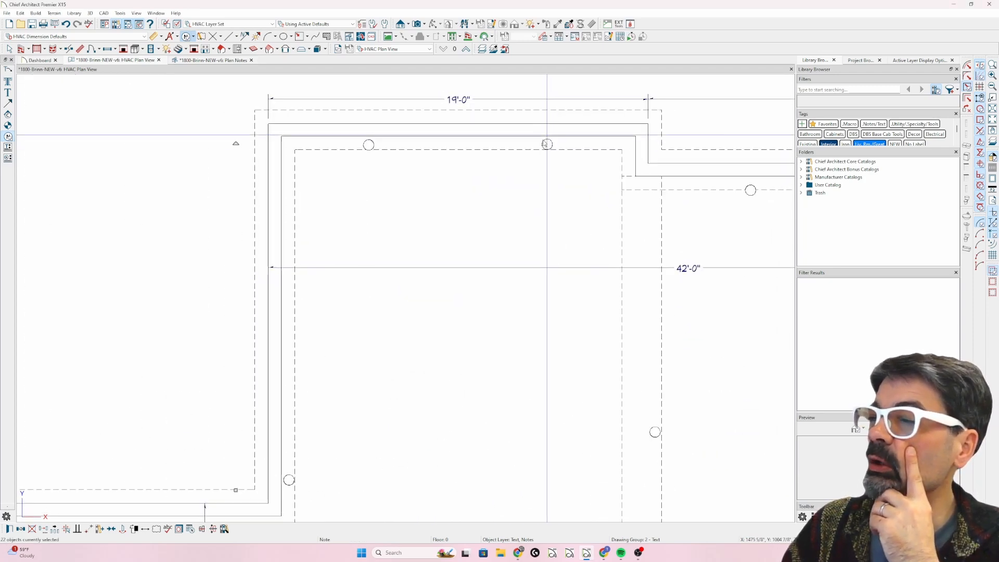
scroll(526, 163, "down", 5)
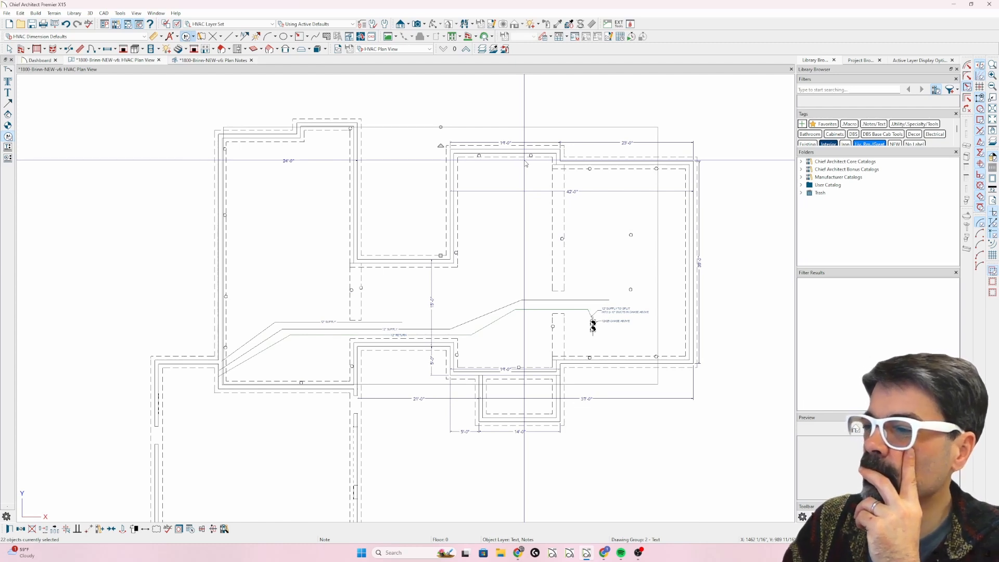
key("ctrl+e")
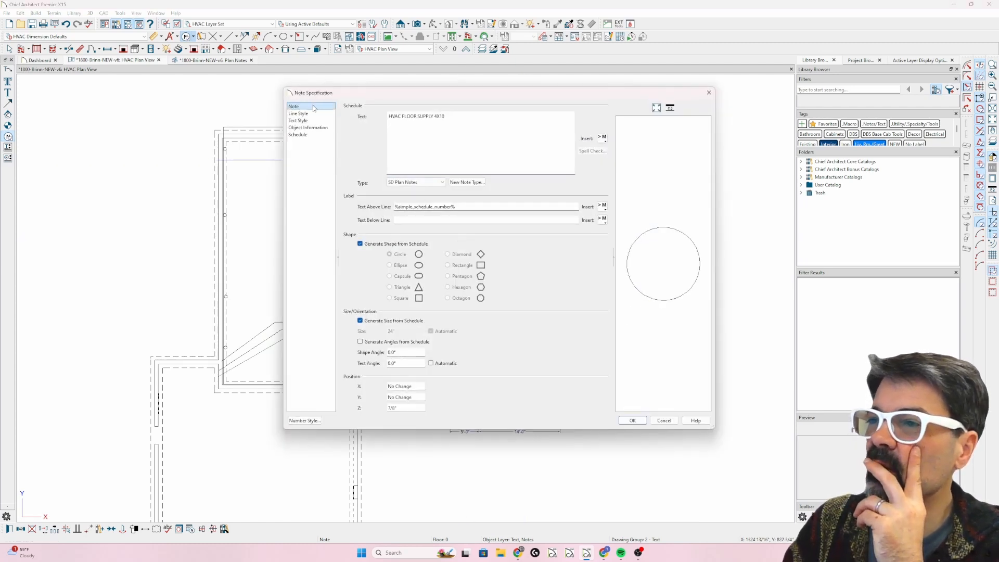
left_click(299, 134)
left_click(367, 107)
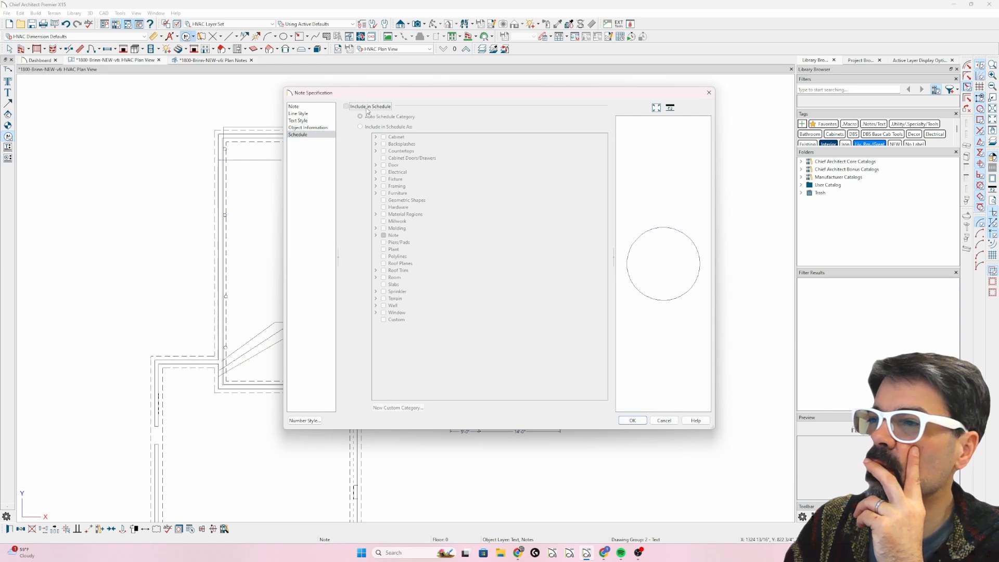
key("Return")
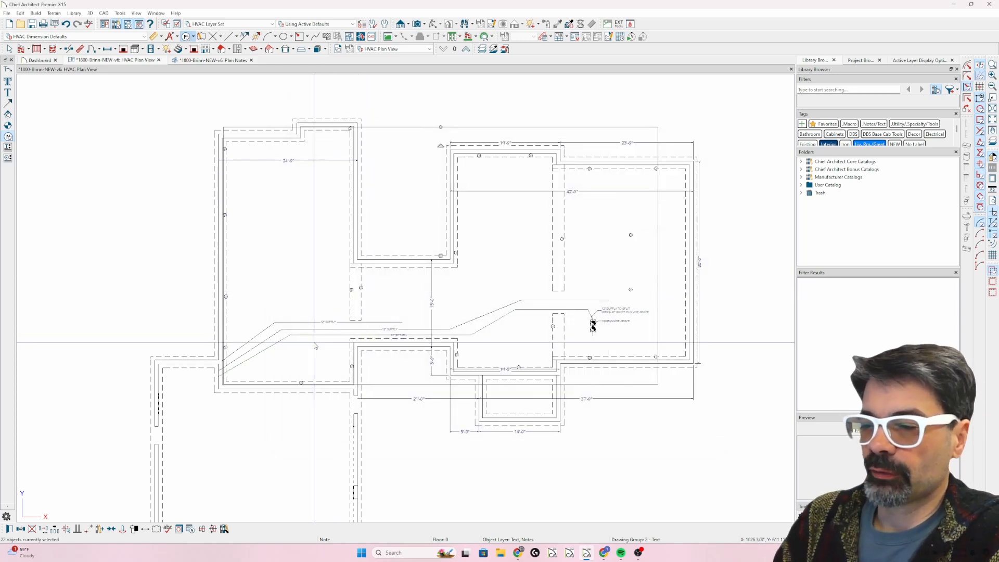
Limit the note schedule to Floor 1 by turning off Include Objects from All Floors
left_click(214, 60)
double_click(400, 307)
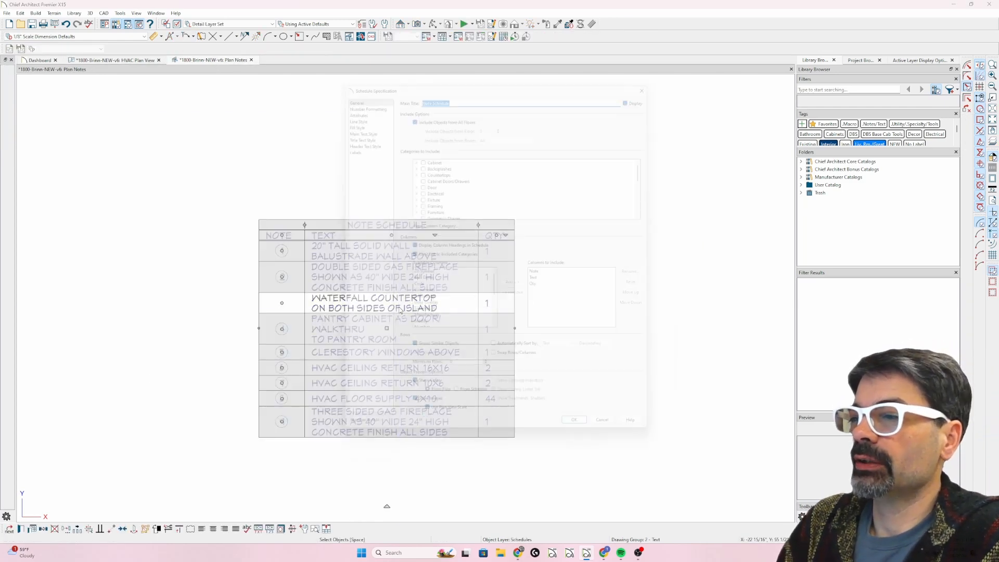
left_click(424, 106)
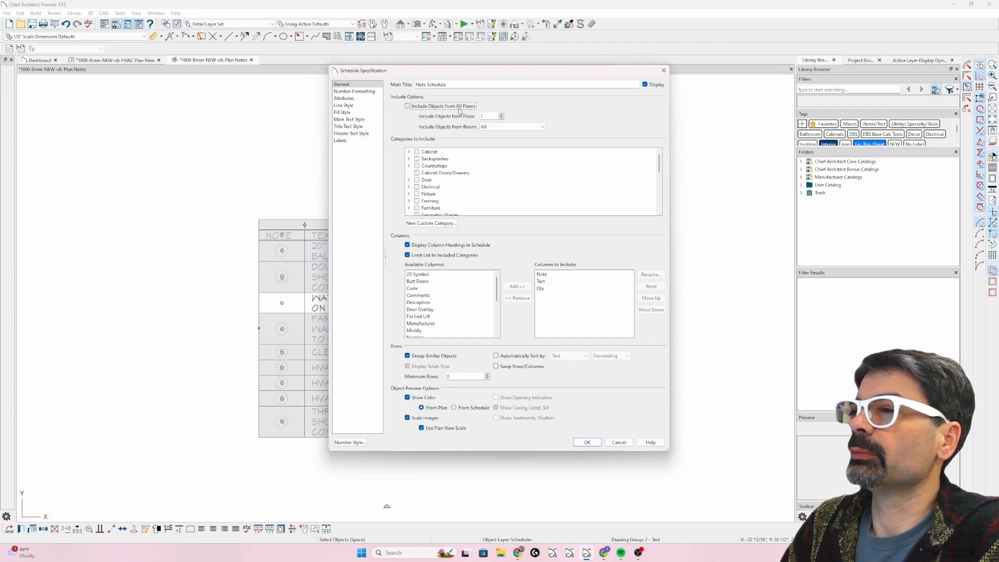
left_click(587, 442)
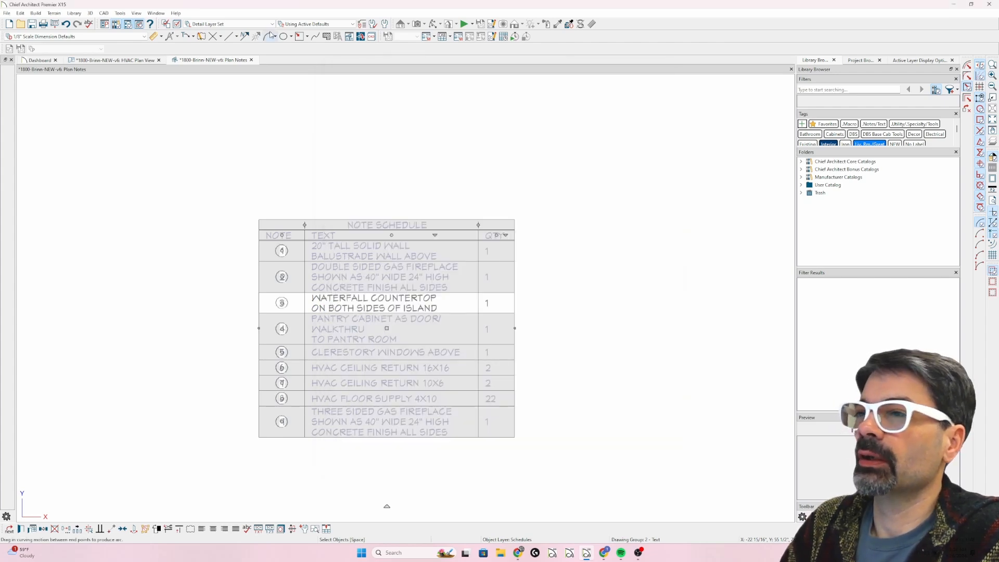
Compare the Floor 0 plan with the note schedule, and turn Include Objects from All Floors back on for the schedule
left_click(130, 60)
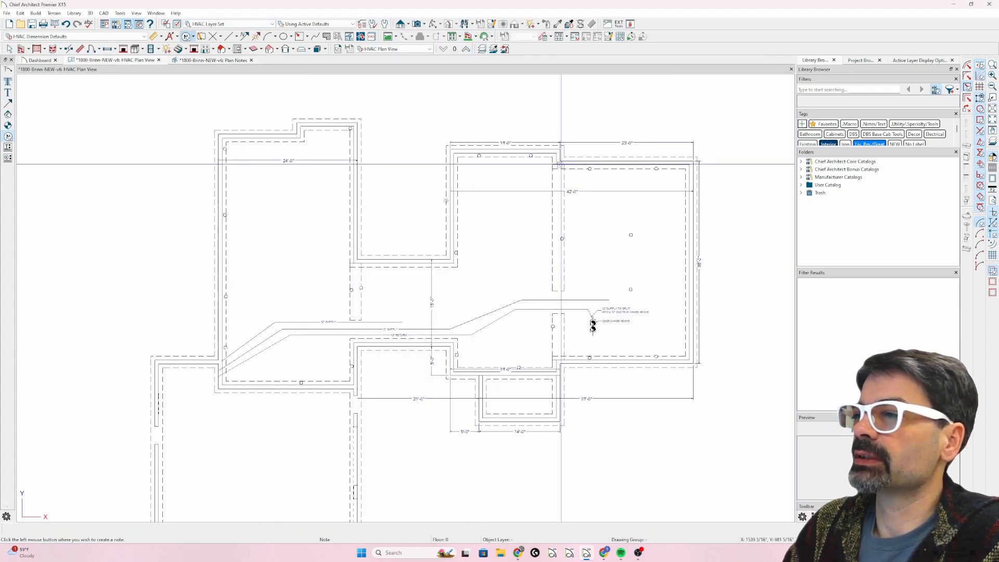
scroll(561, 164, "up", 2)
left_click(217, 61)
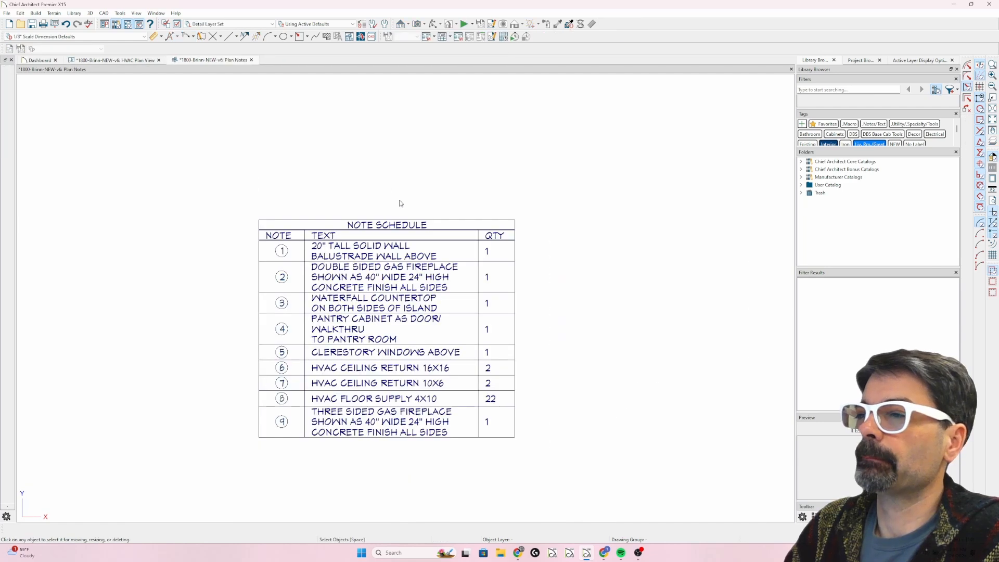
left_click(420, 408)
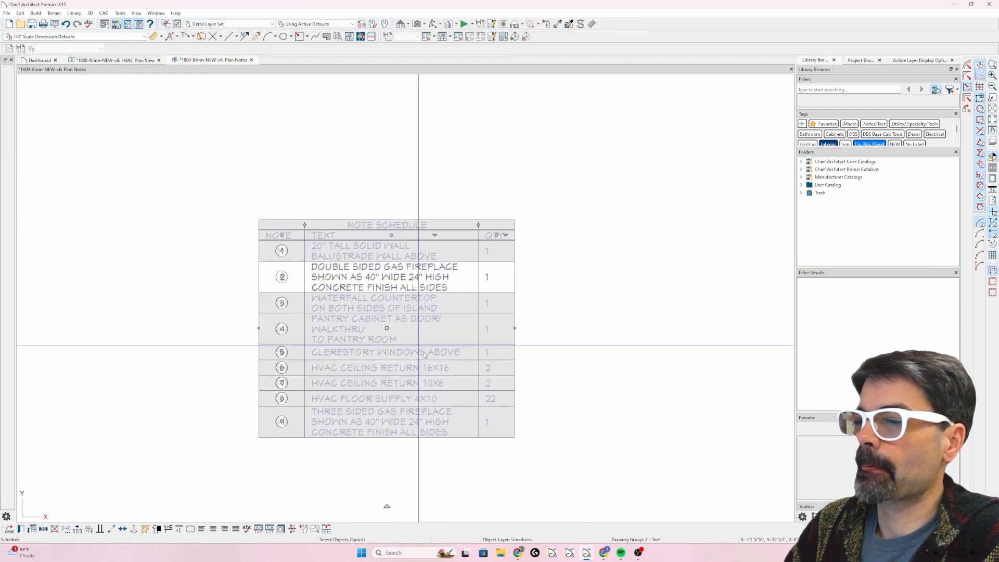
double_click(478, 395)
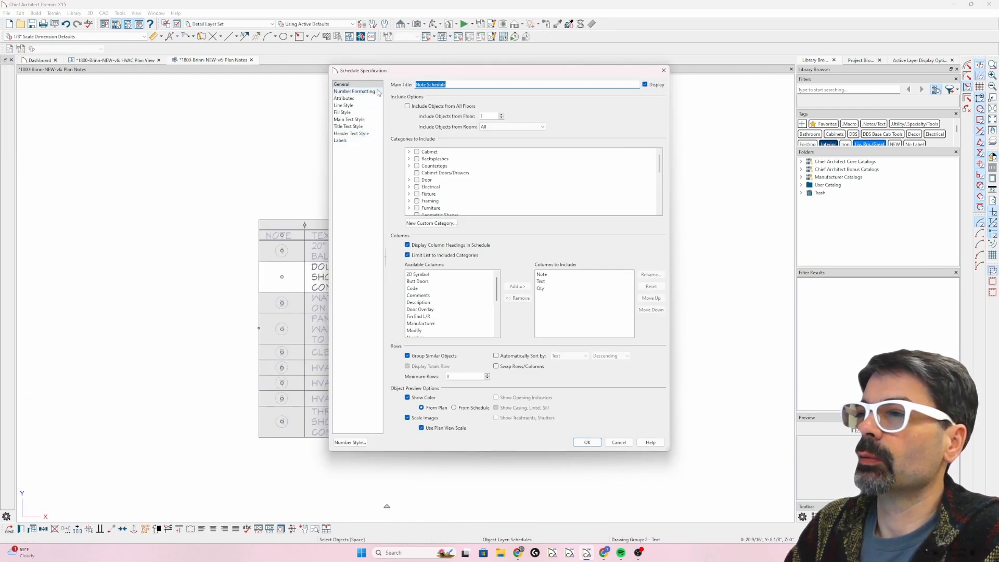
left_click(454, 107)
key("Return")
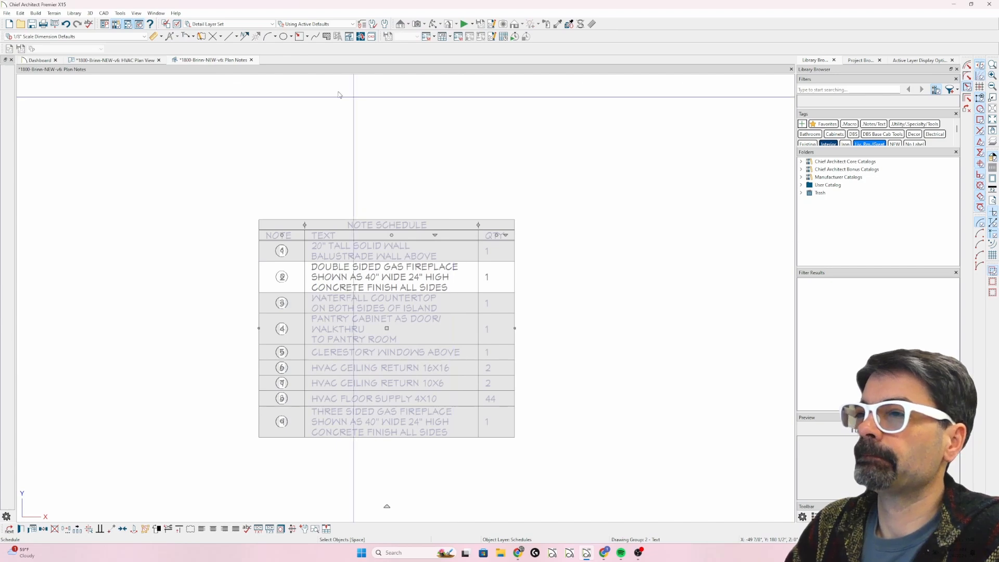
Select all the floor supply notes on Floor 0 and review their note specification without changing anything
left_click(107, 61)
scroll(465, 221, "down", 2)
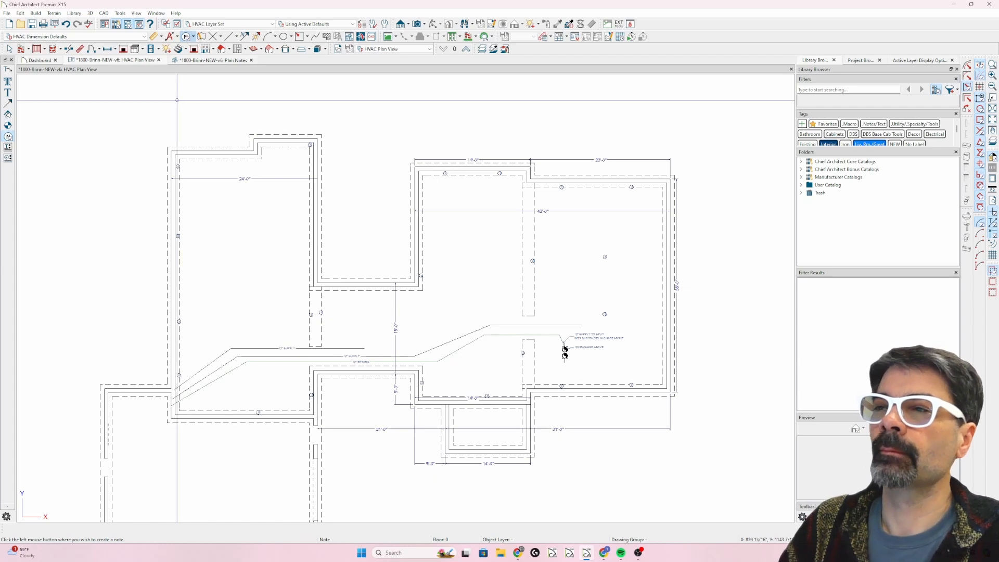
left_click_drag(140, 118, 711, 483)
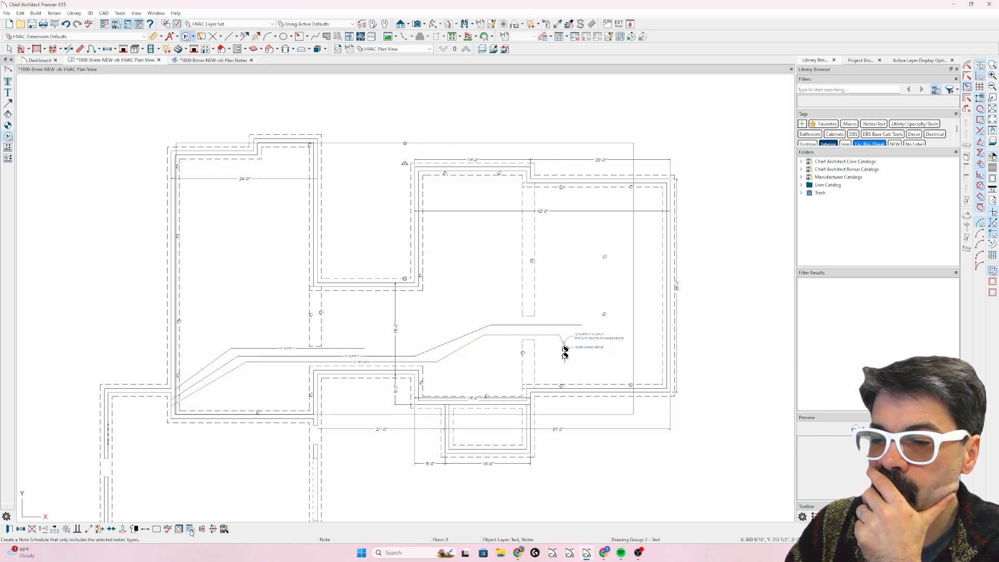
left_click(9, 529)
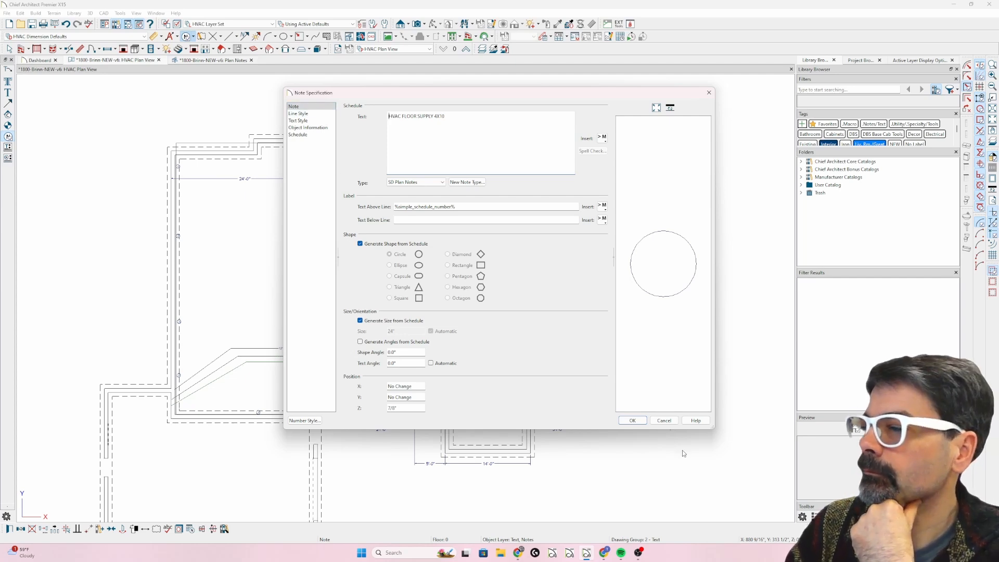
left_click(665, 421)
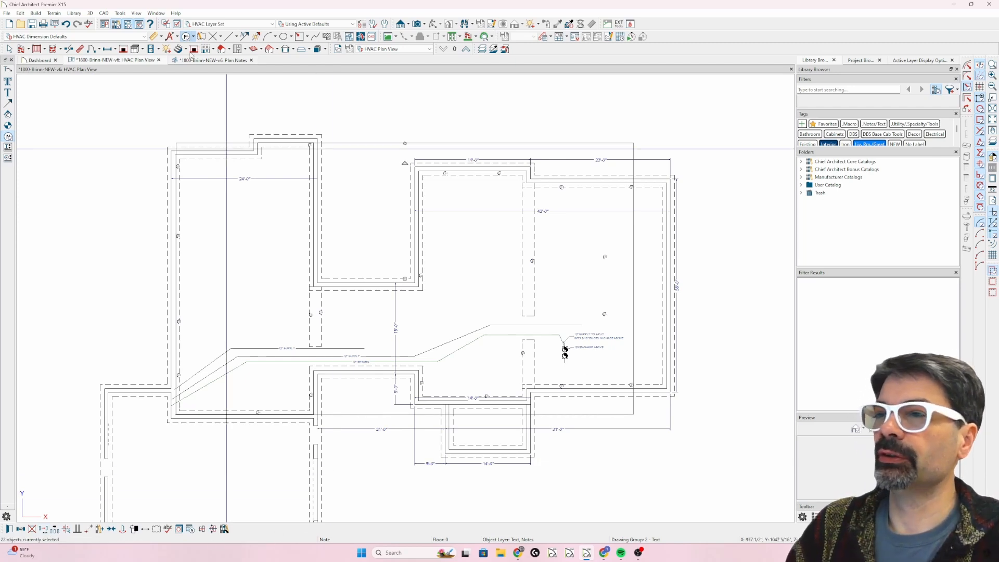
Switch to the All Layers OFF layer set, check that Text, Notes is displayed, and create a CAD detail from the view
left_click(265, 25)
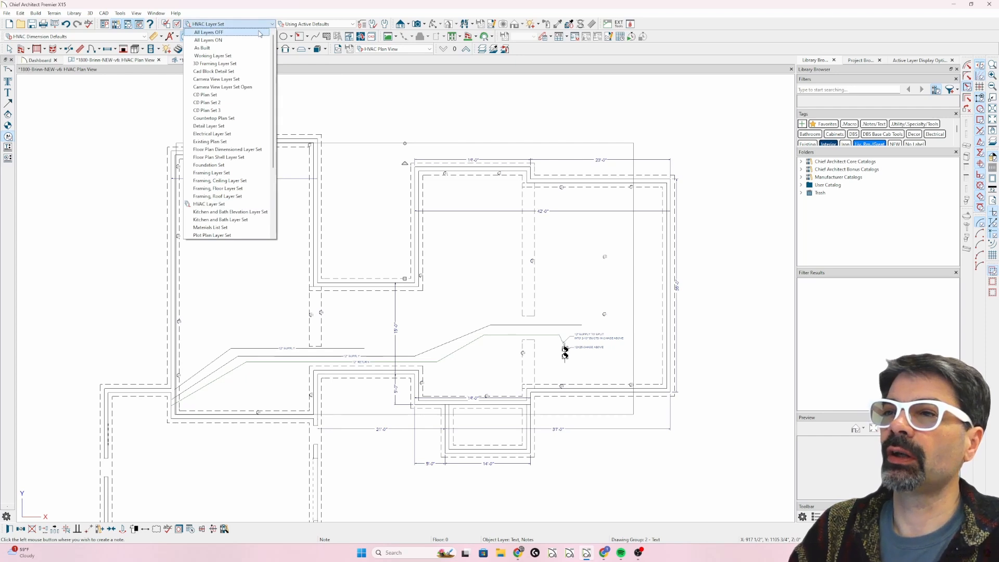
left_click(208, 32)
key("space")
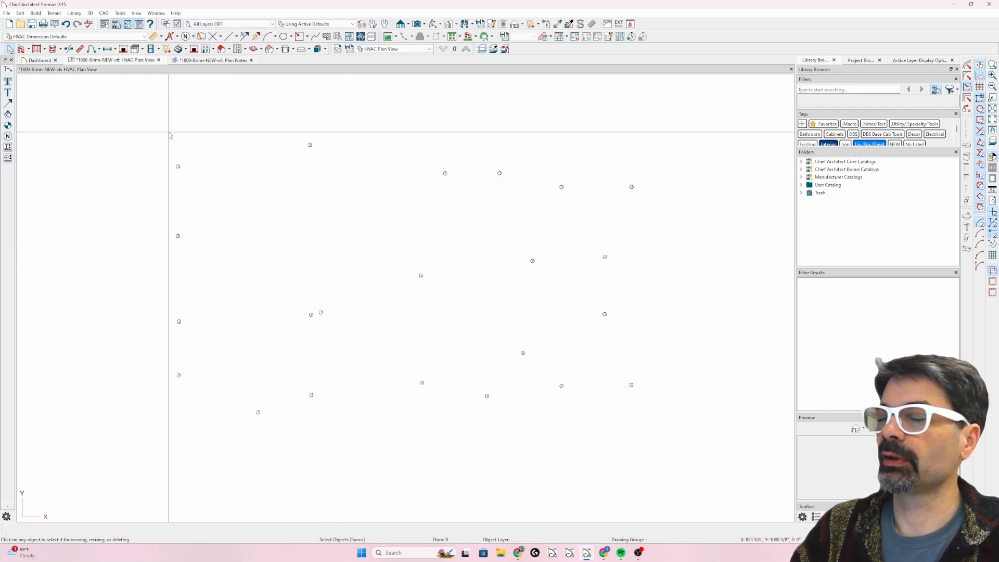
type("l")
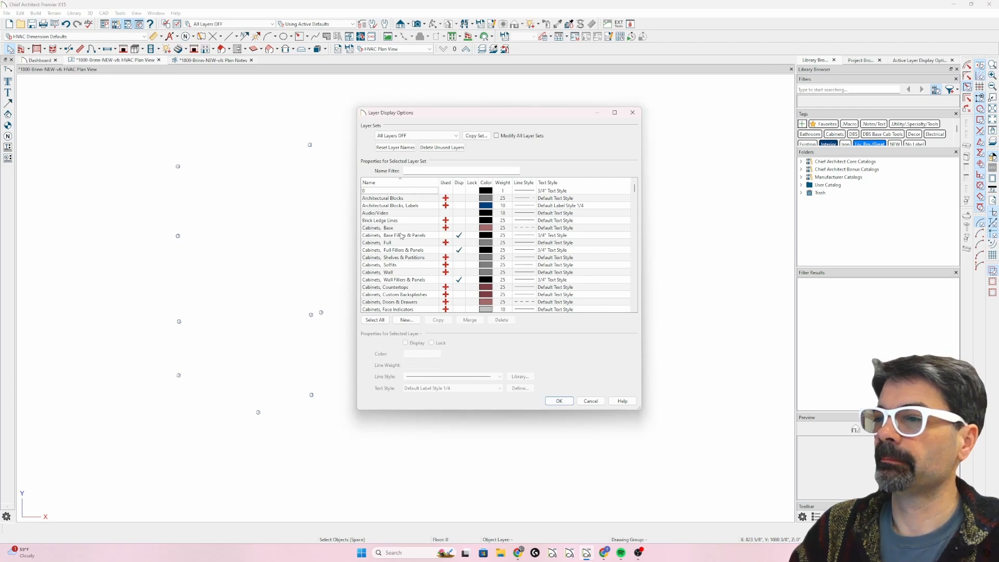
type("text")
scroll(408, 268, "down", 3)
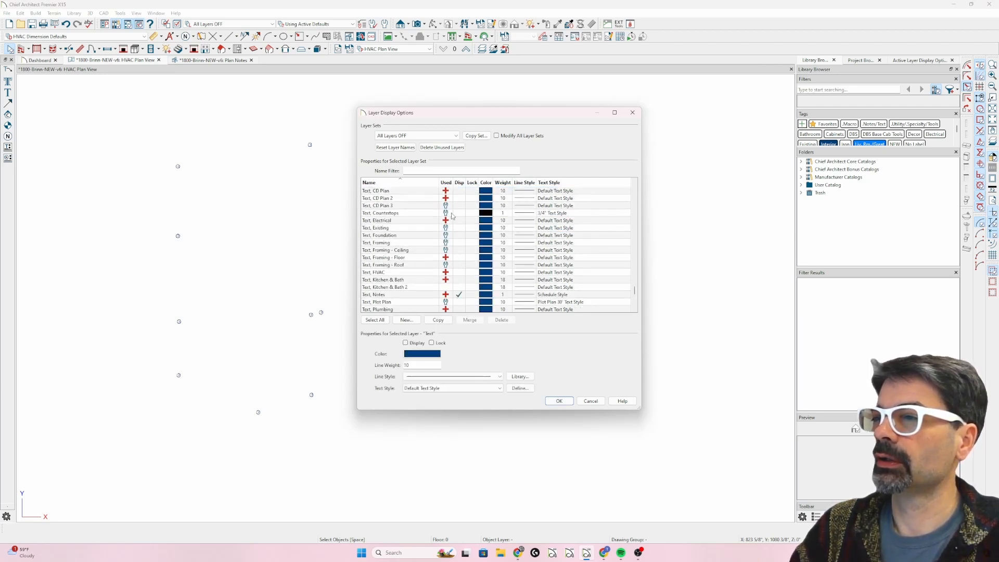
left_click(565, 401)
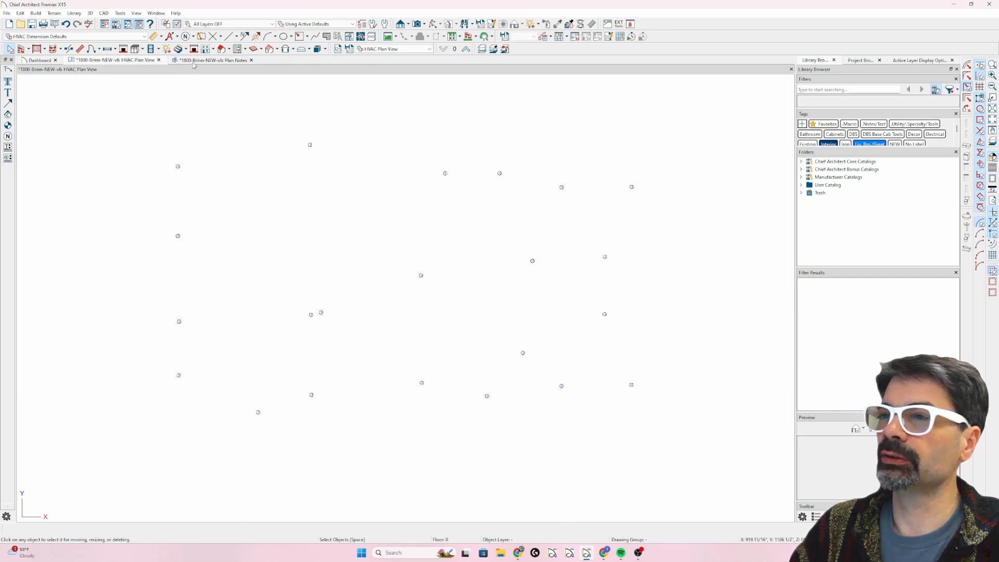
left_click(360, 37)
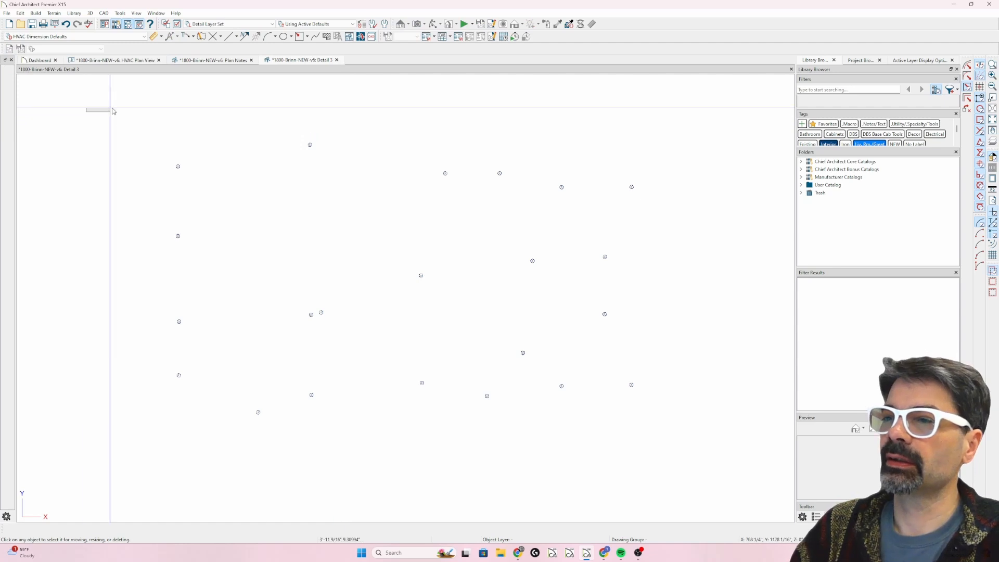
Copy all the note linework from the CAD detail and paste it in place on Floor 0, replacing the original notes
left_click_drag(87, 111, 737, 471)
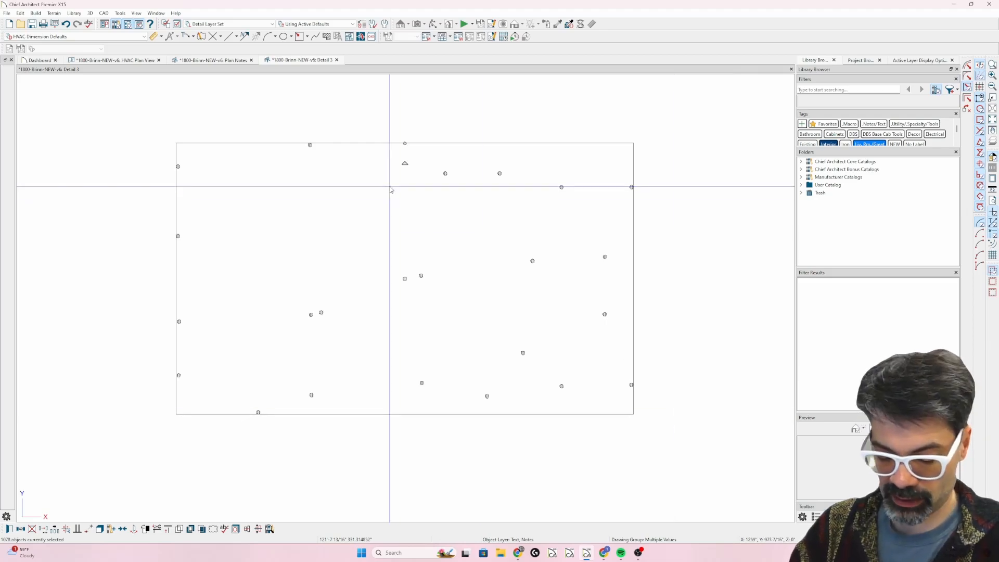
left_click(130, 60)
left_click(186, 37)
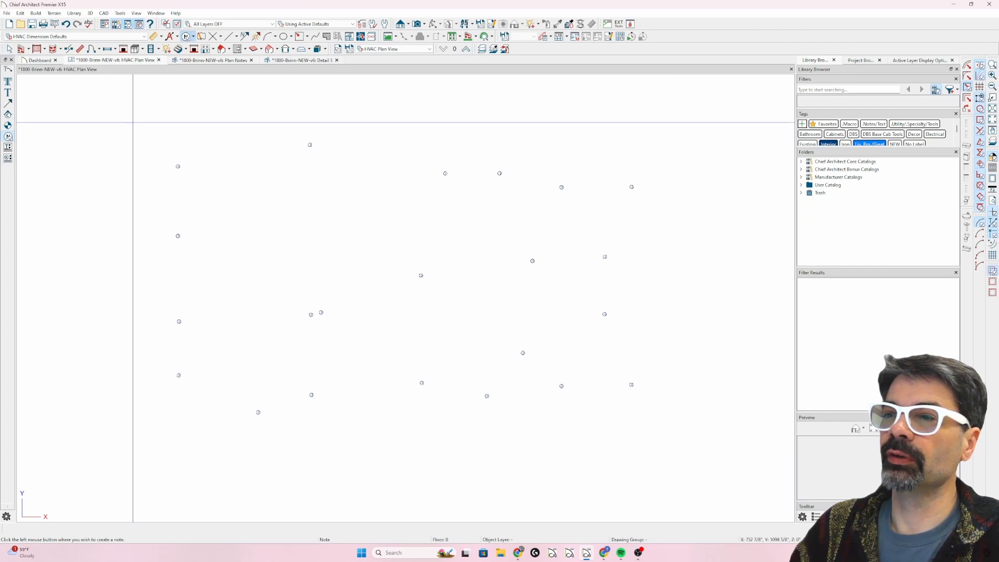
left_click_drag(133, 121, 688, 462)
key("Delete")
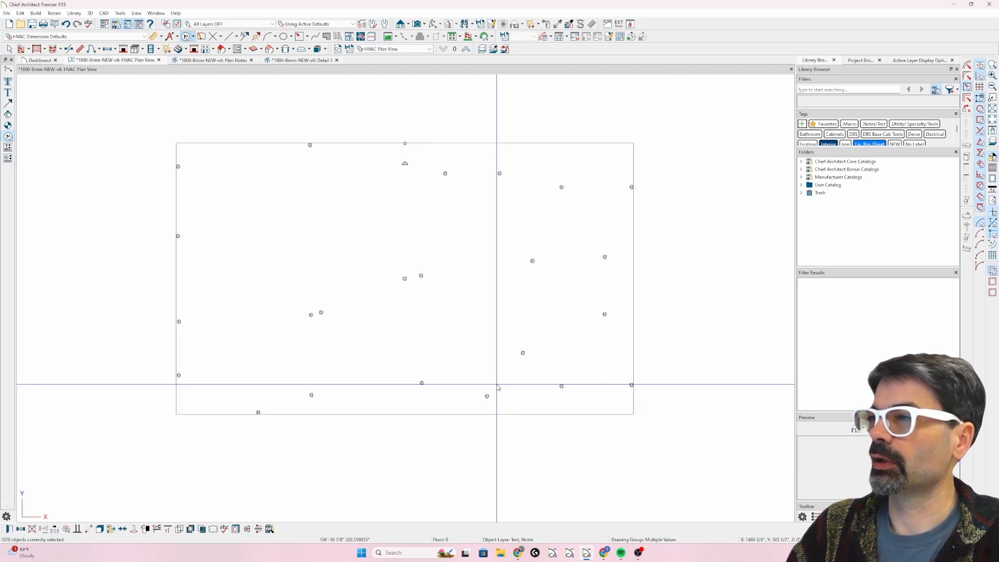
key("Escape")
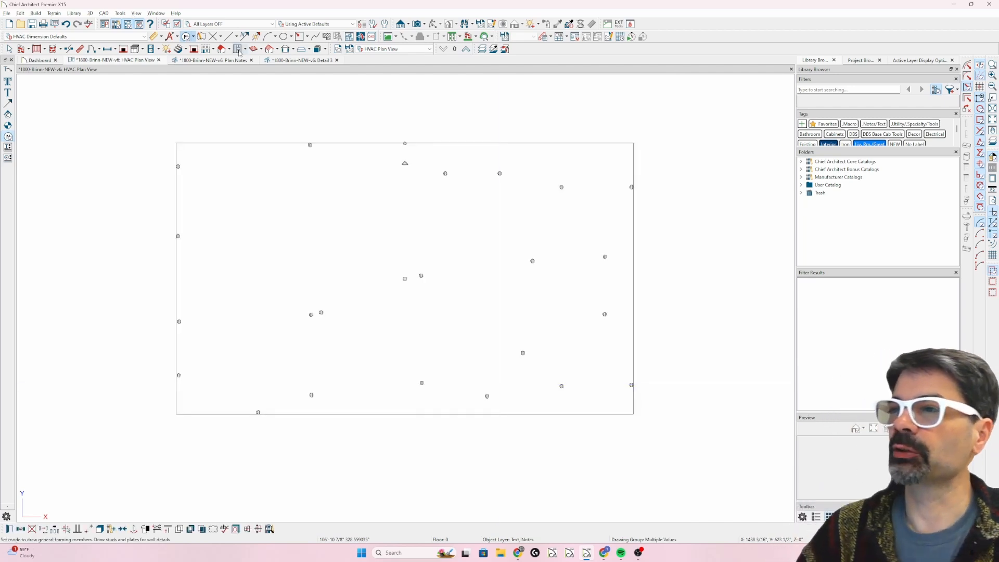
Restore the saved HVAC Plan View on Floor 0
left_click(395, 49)
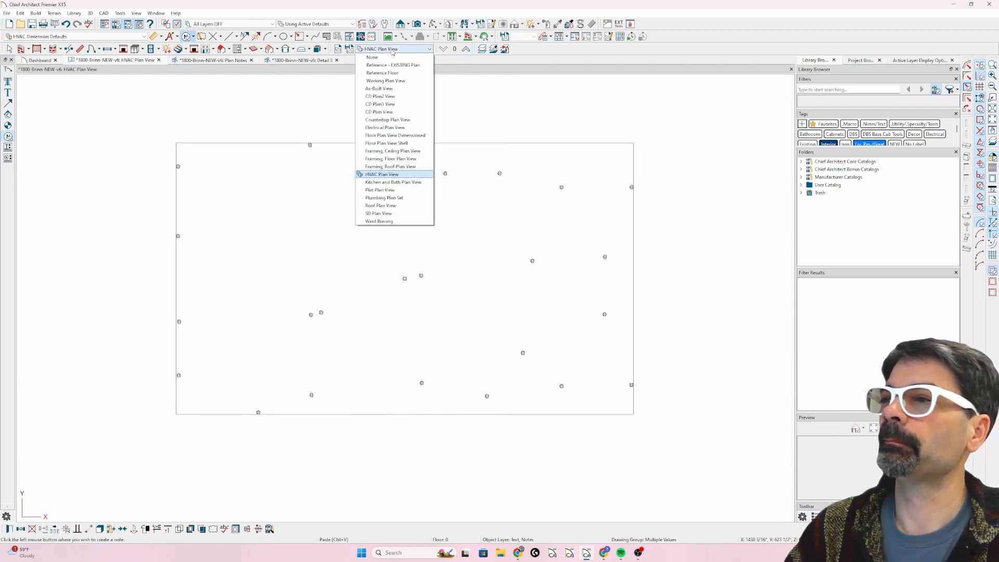
left_click(389, 175)
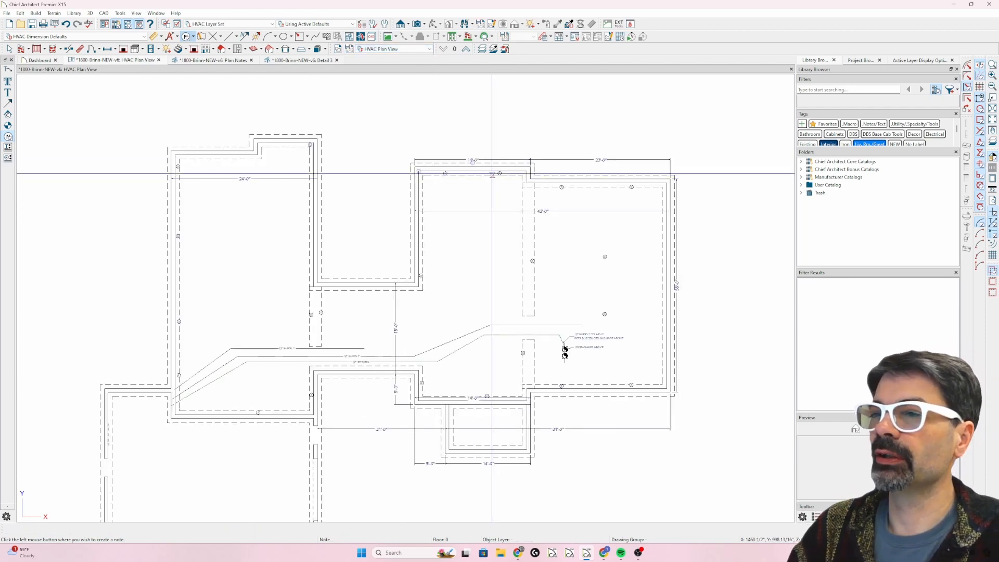
scroll(487, 167, "up", 3)
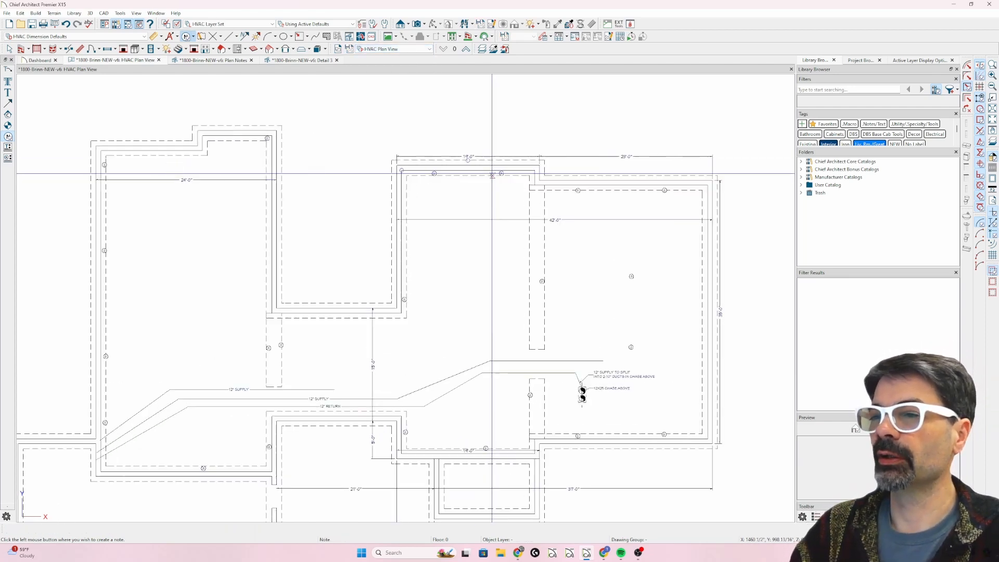
Close the temporary CAD detail and check the HVAC FLOOR SUPPLY 4X10 quantity in the note schedule
left_click(304, 61)
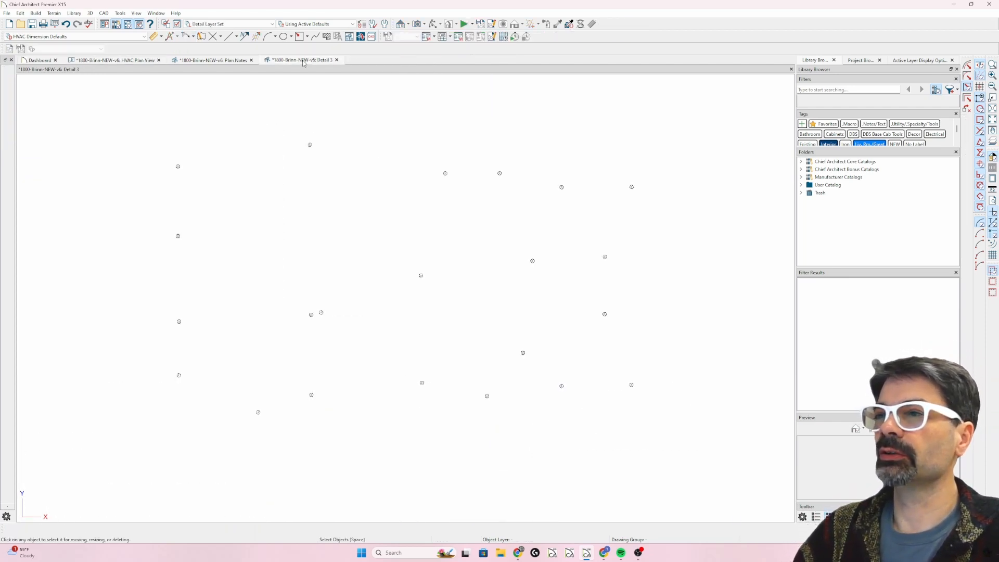
left_click(337, 60)
left_click(219, 60)
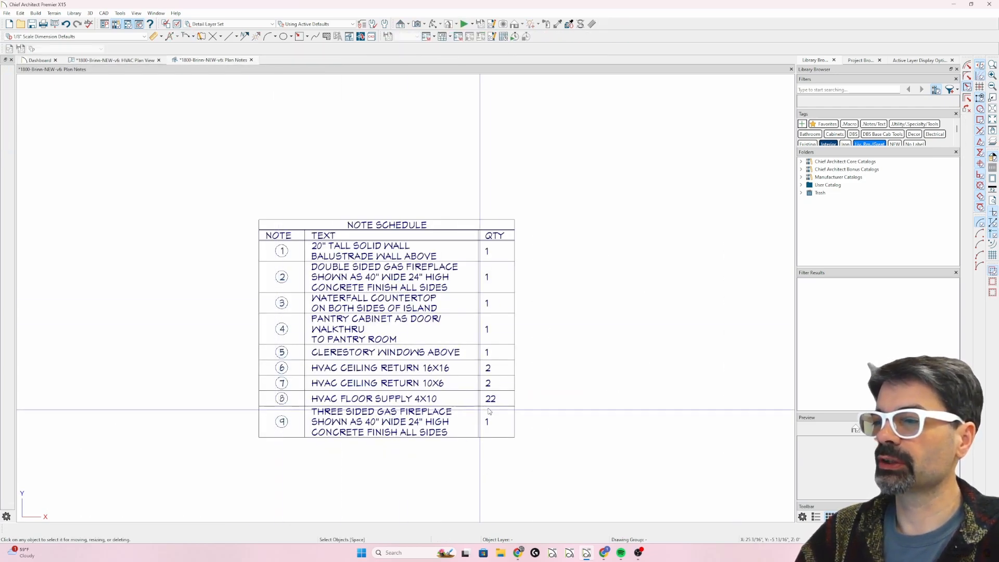
Examine a pasted number 8 symbol on Floor 0, selecting its circle and its text separately to see what each consists of
left_click(114, 59)
left_click(186, 36)
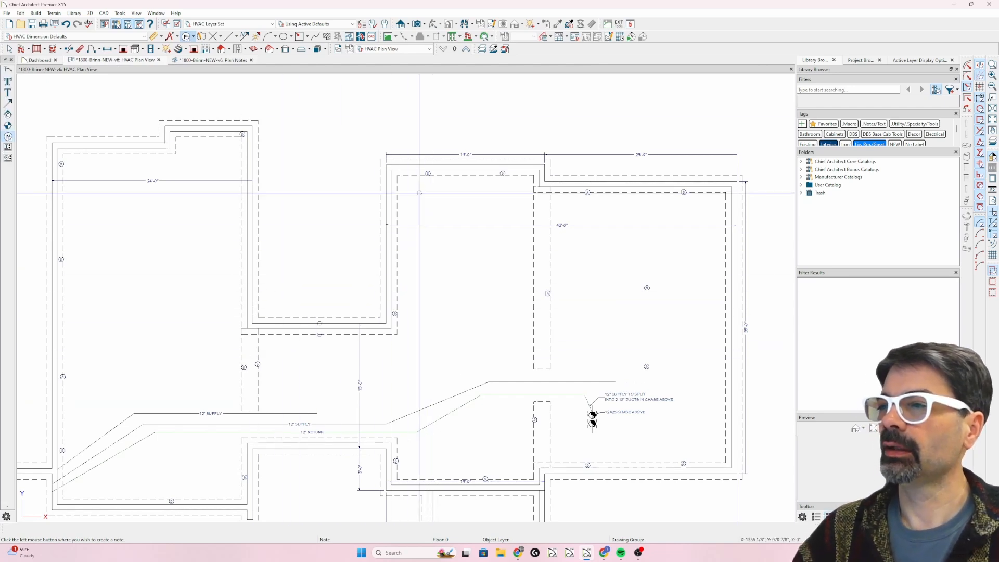
scroll(425, 170, "up", 5)
key("space")
left_click(436, 186)
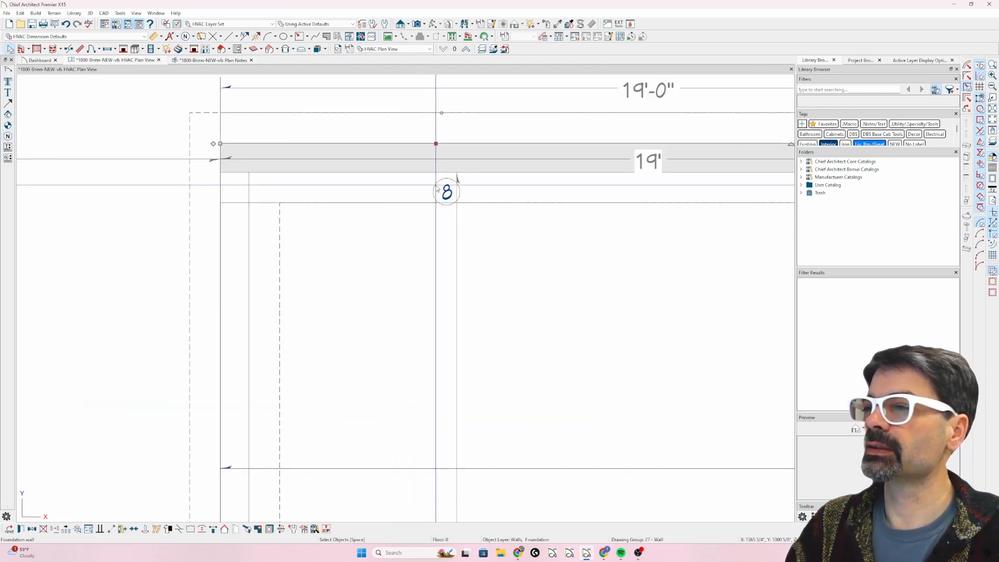
key("w")
left_click(436, 185)
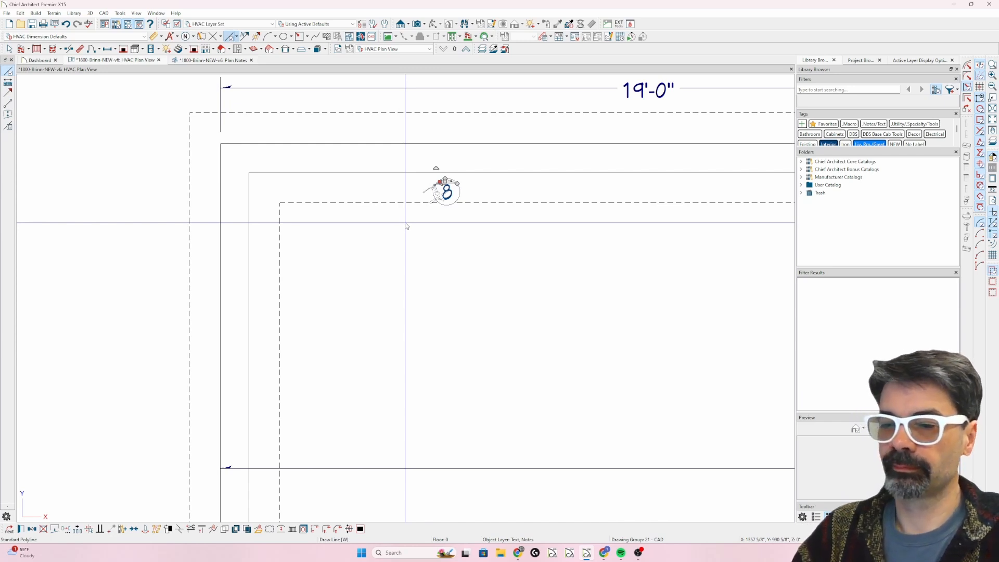
scroll(487, 204, "up", 3)
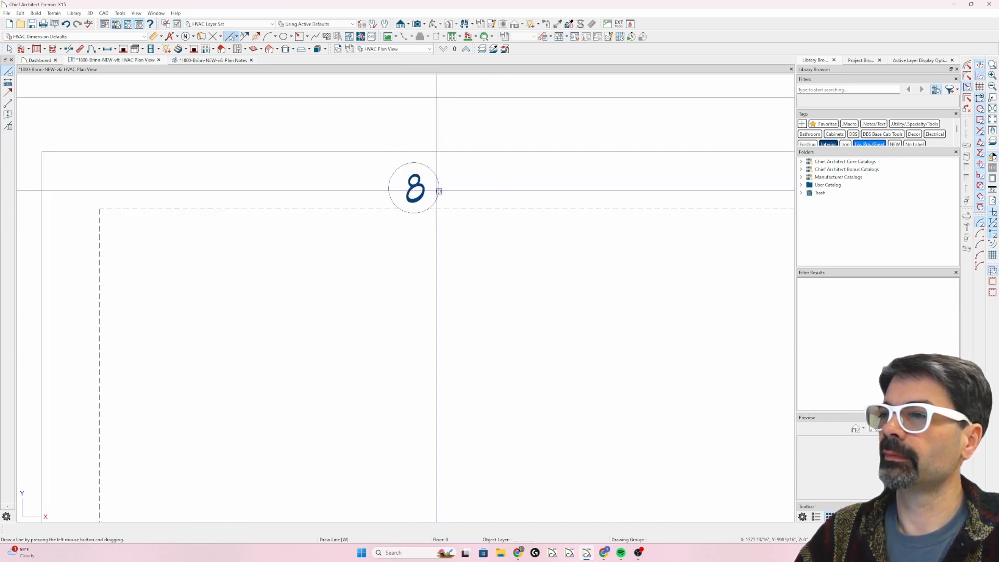
scroll(441, 190, "up", 4)
left_click(436, 178)
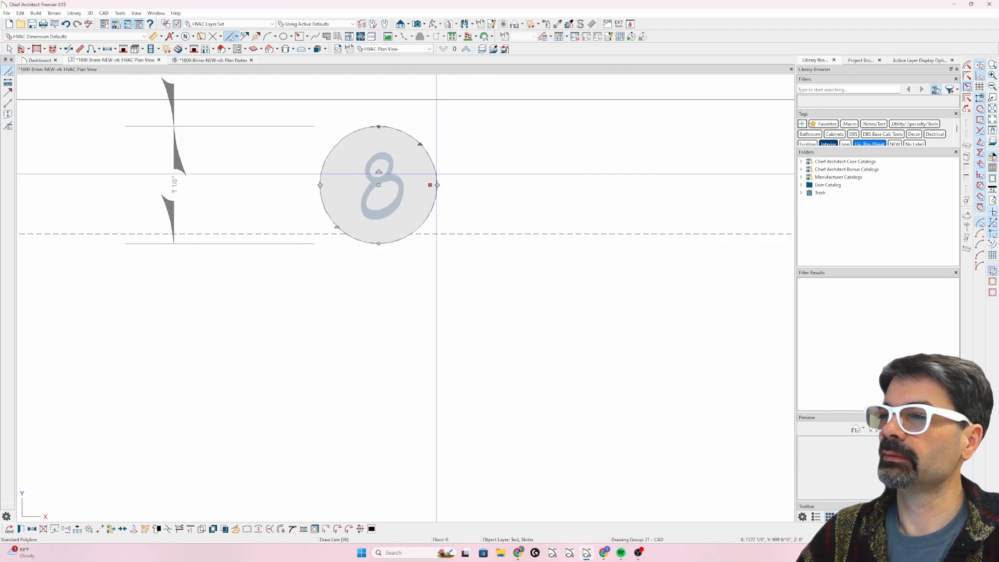
key("Escape")
left_click(398, 193)
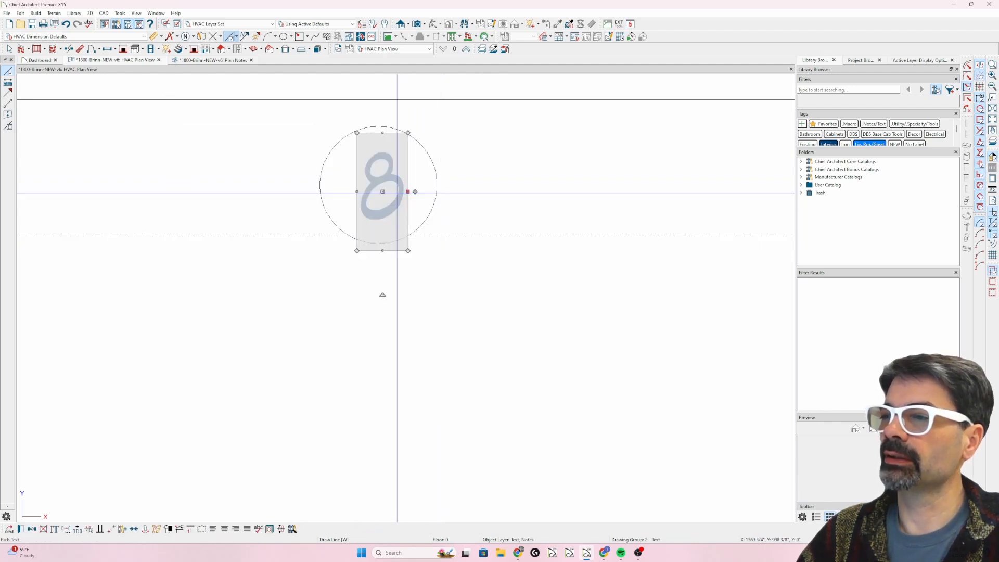
key("Escape")
scroll(402, 234, "down", 6)
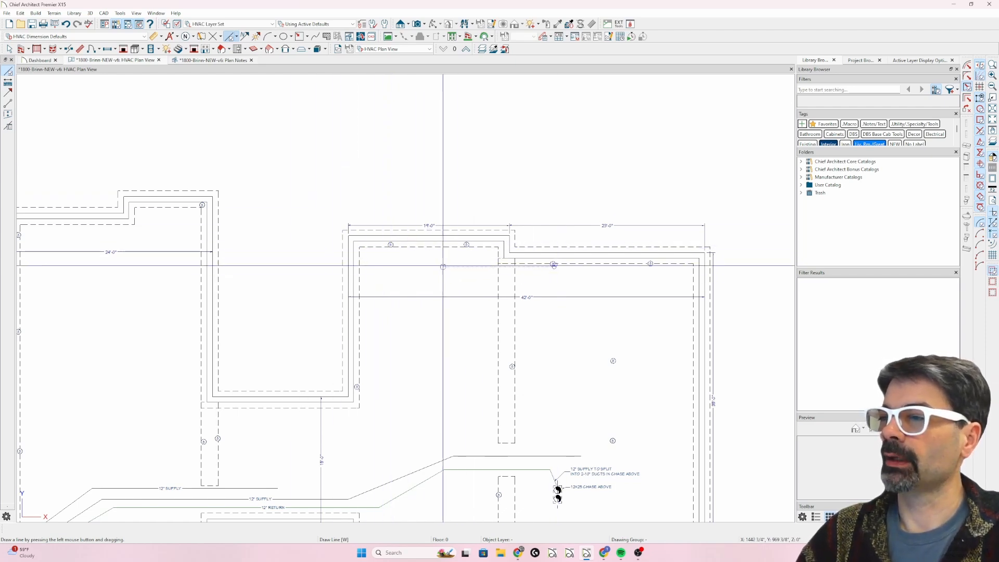
scroll(440, 205, "down", 2)
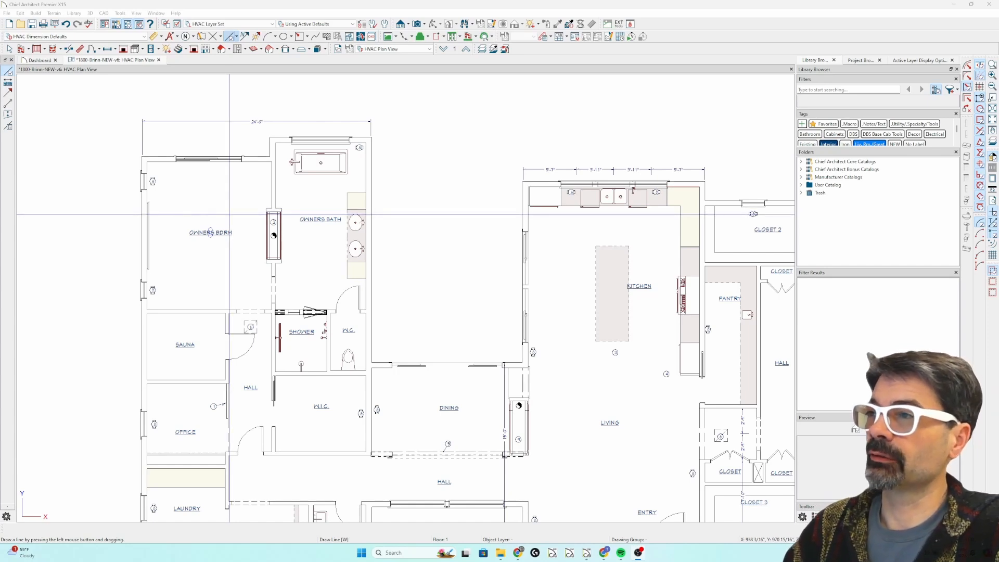
Open the Plan Notes CAD detail that holds the note schedule
left_click(567, 38)
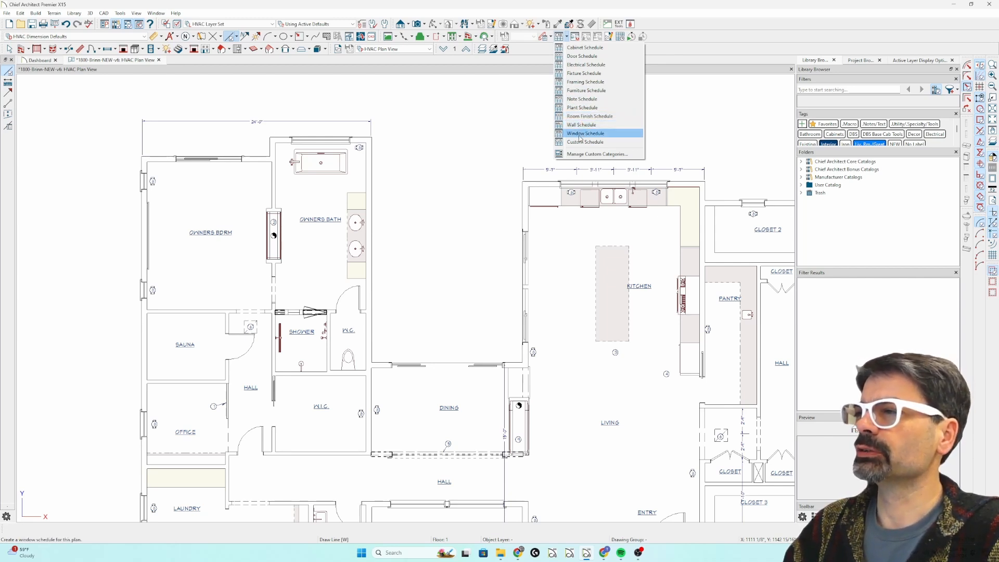
left_click(527, 54)
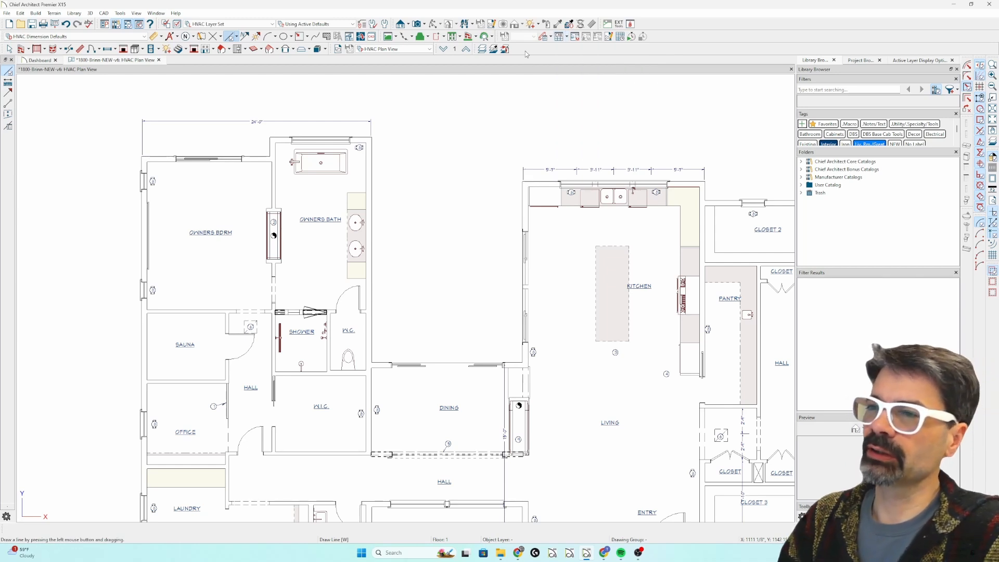
key("ctrl+d")
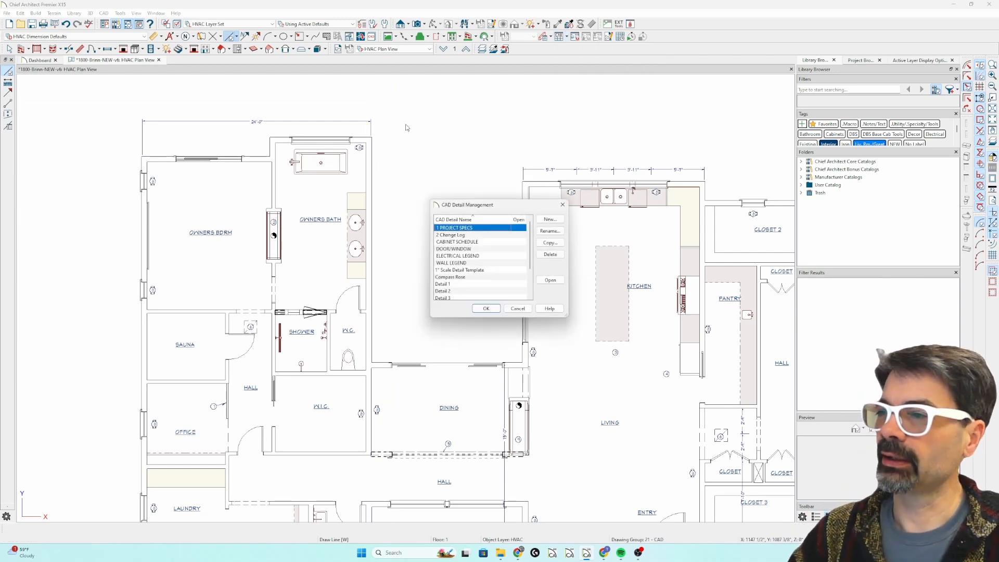
scroll(474, 263, "down", 2)
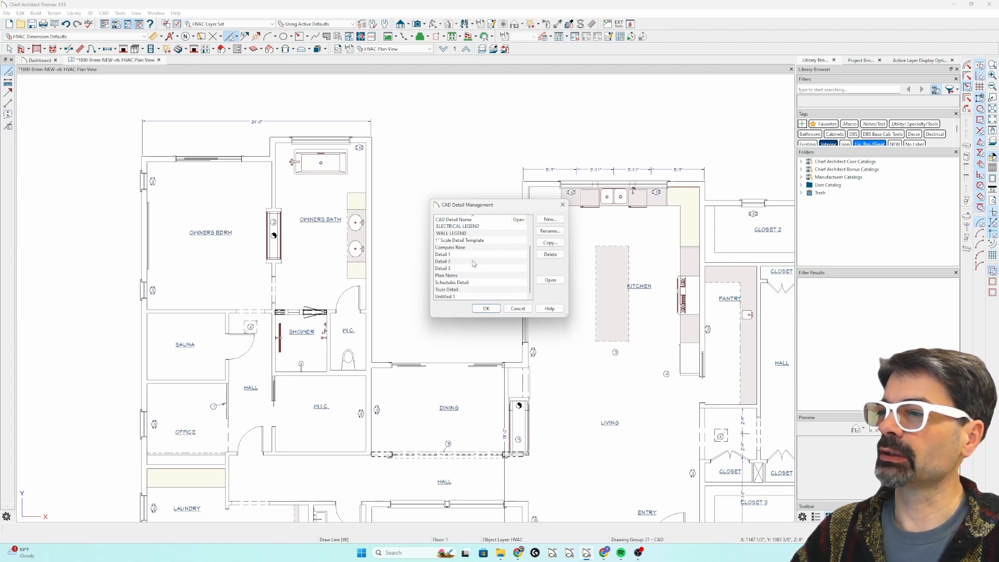
double_click(470, 275)
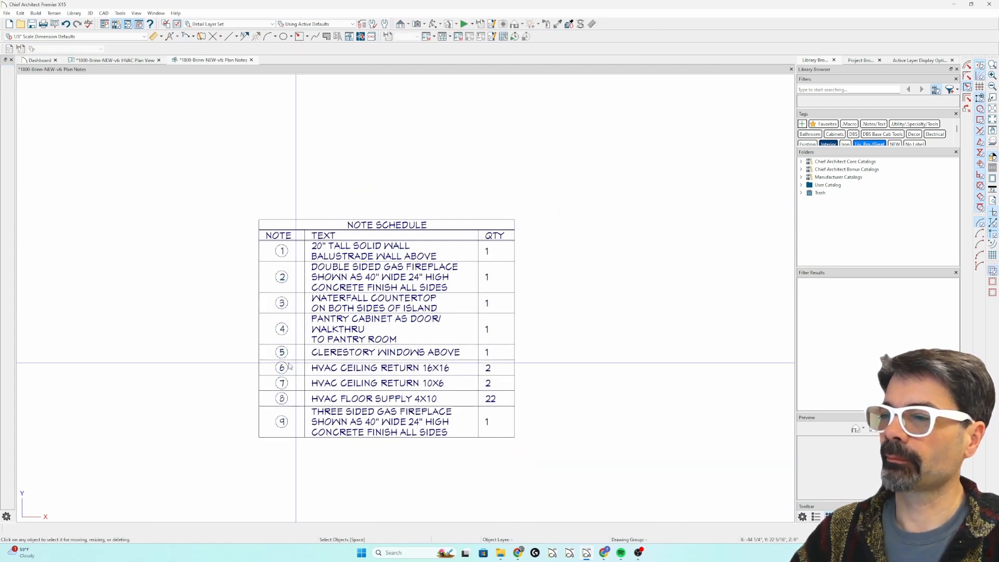
Select the HVAC CEILING RETURN 10X6 row in the note schedule and find its objects in the plan
left_click(334, 321)
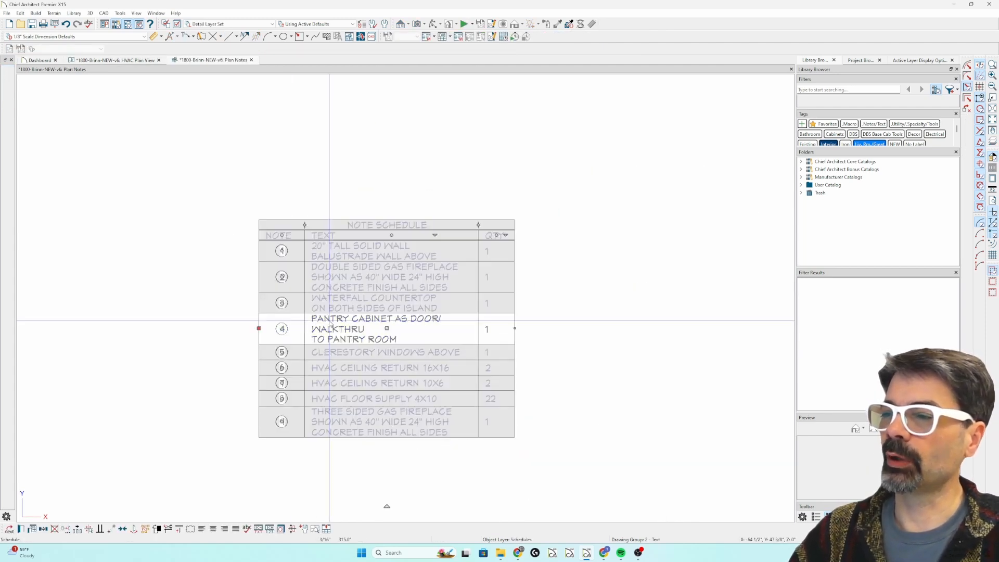
right_click(379, 382)
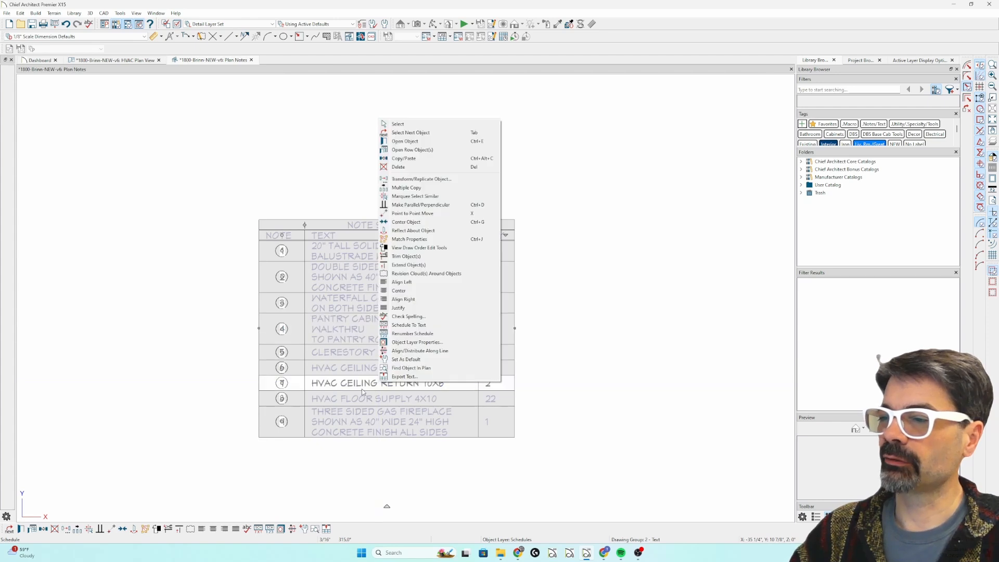
left_click(296, 387)
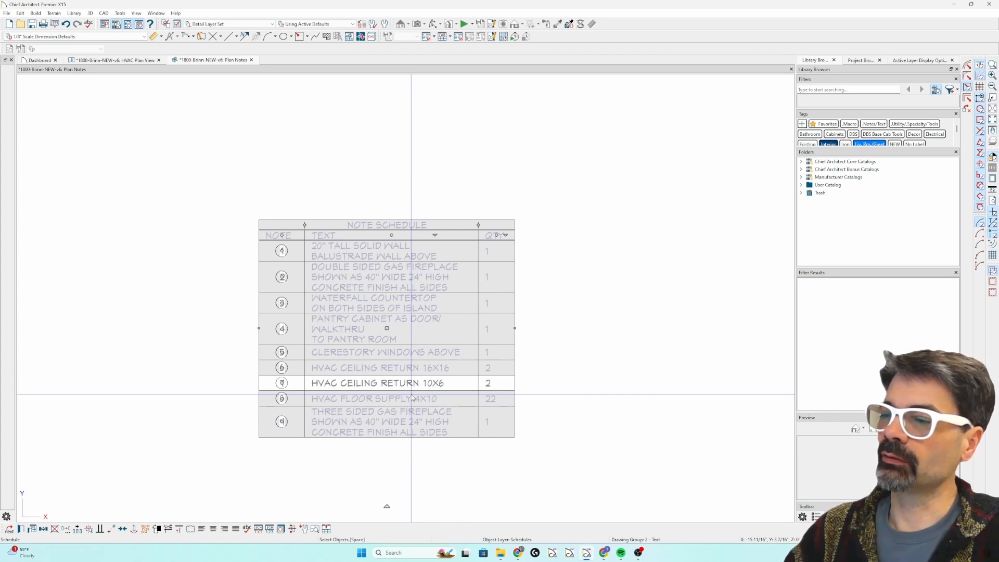
left_click(315, 529)
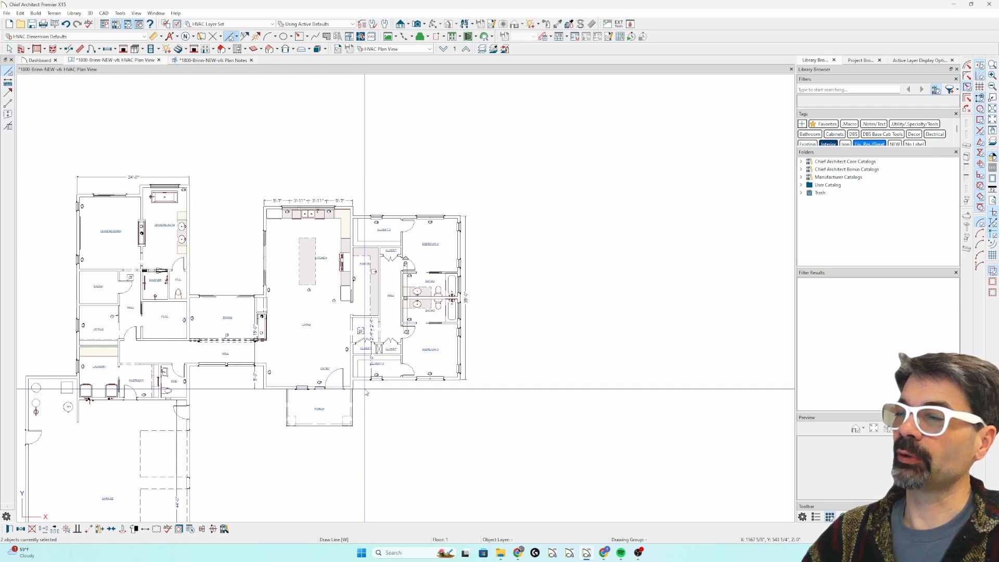
Revisit the note schedule and review the supply note linework on the Floor 0 HVAC plan
left_click(211, 60)
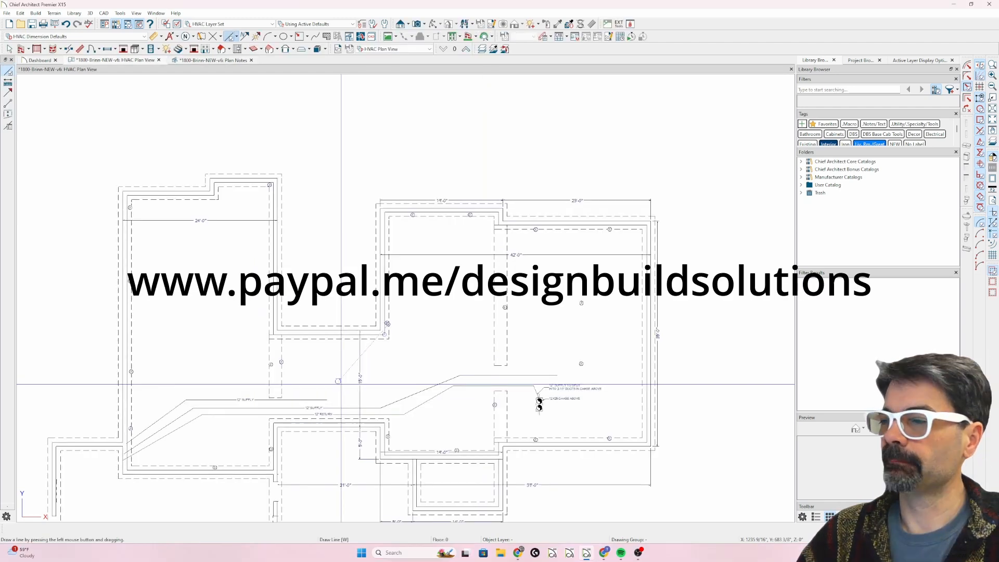
scroll(363, 384, "up", 1)
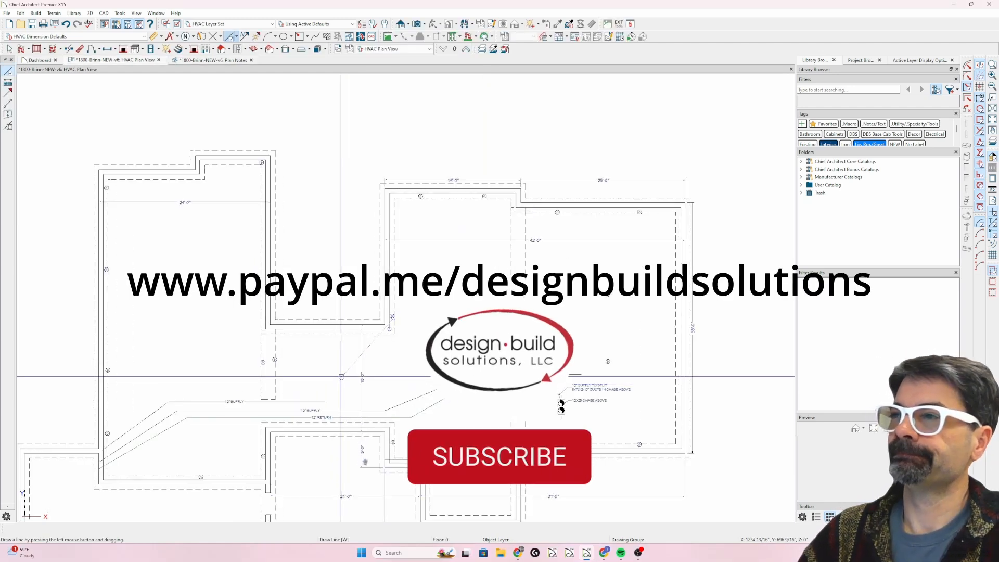